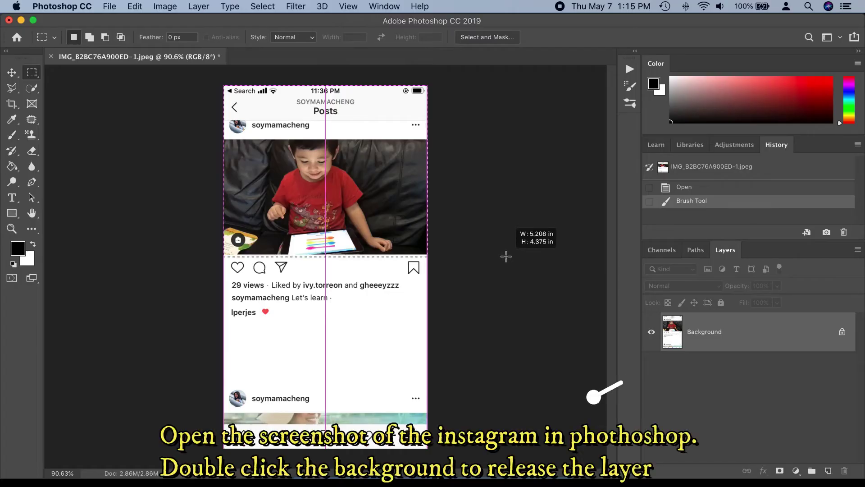
Clear a stray selection and convert the locked Background into an editable Layer 0
{"action": "left_click_drag", "start_coordinate": [506, 255], "coordinate": [527, 344]}
{"action": "key", "text": "ctrl+d"}
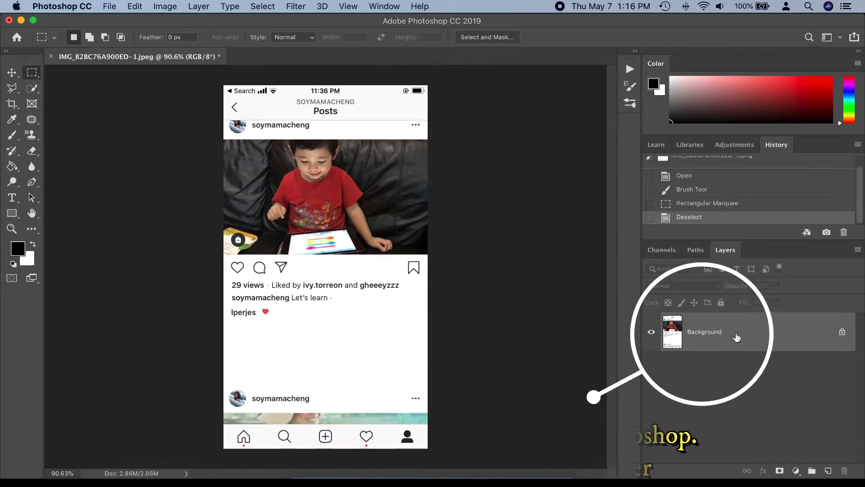
{"action": "double_click", "coordinate": [737, 337]}
{"action": "left_click", "coordinate": [535, 213]}
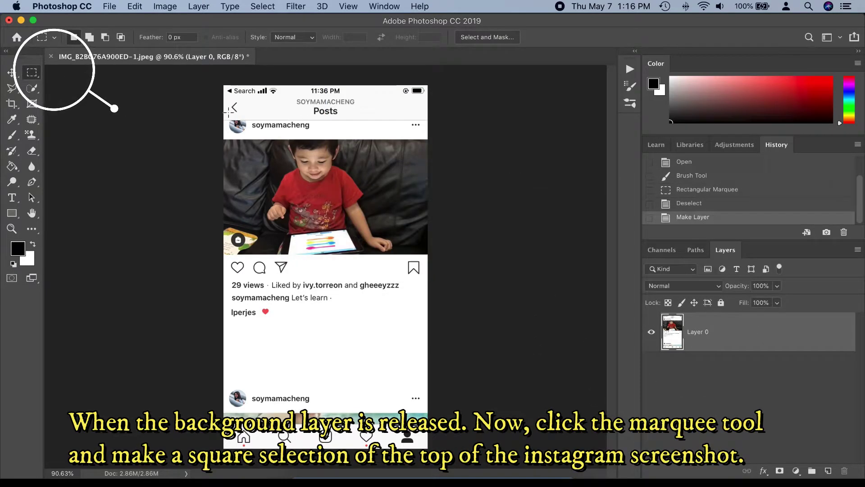
Delete the post's photo area at the top to transparency, then deselect
{"action": "left_click_drag", "start_coordinate": [224, 85], "coordinate": [501, 254]}
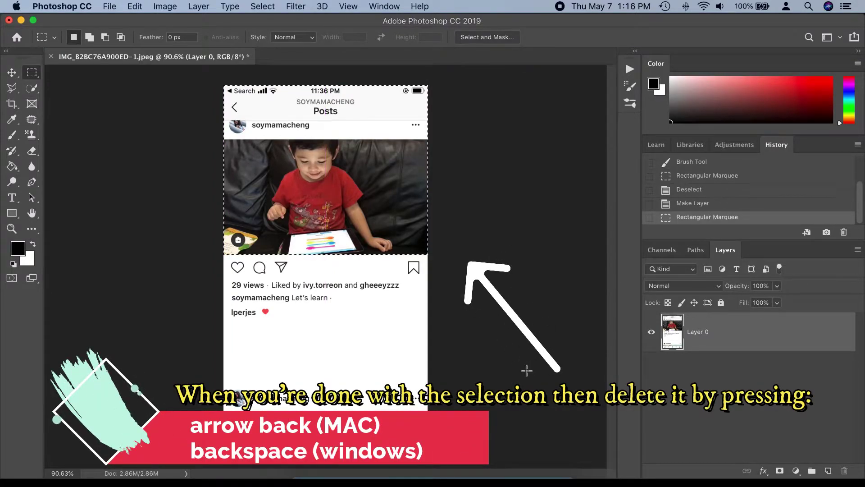
{"action": "key", "text": "BackSpace"}
{"action": "key", "text": "super+d"}
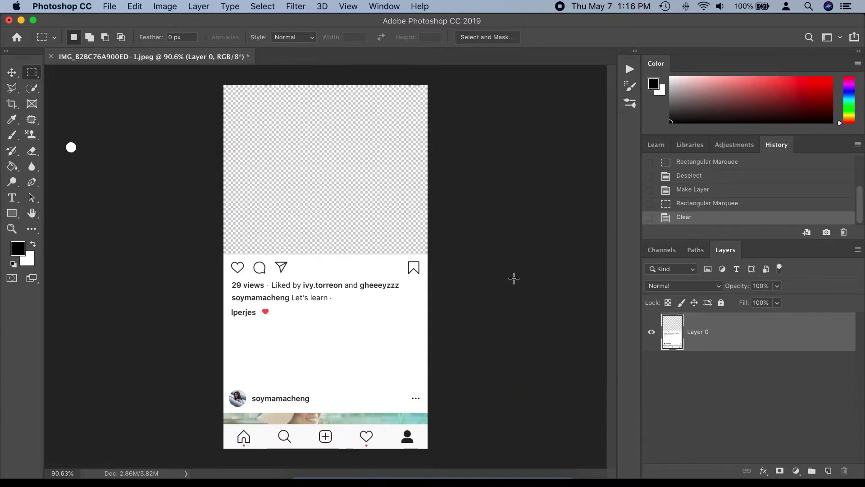
Crop the image to a 4:5 frame, shifting the image down inside it
{"action": "left_click", "coordinate": [12, 106]}
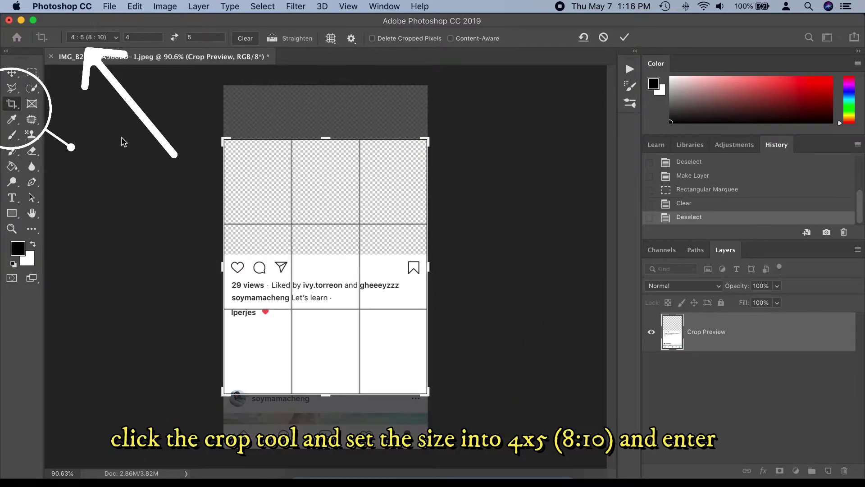
{"action": "left_click_drag", "start_coordinate": [387, 178], "coordinate": [382, 225]}
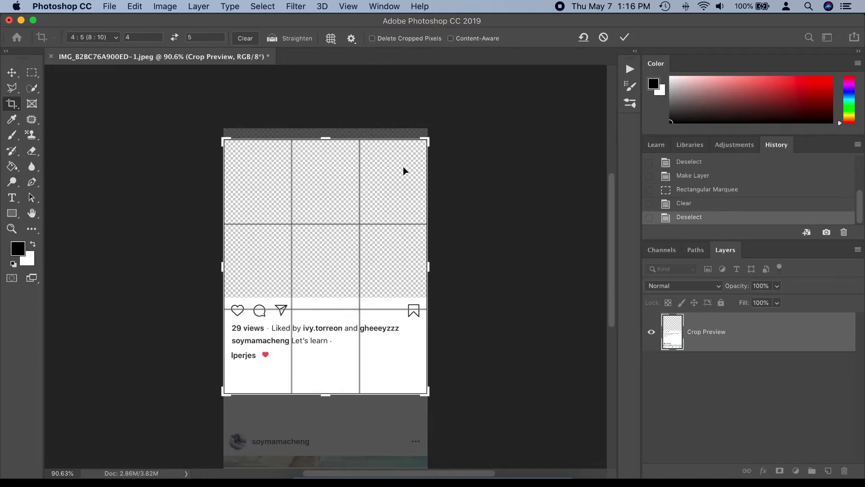
{"action": "key", "text": "Return"}
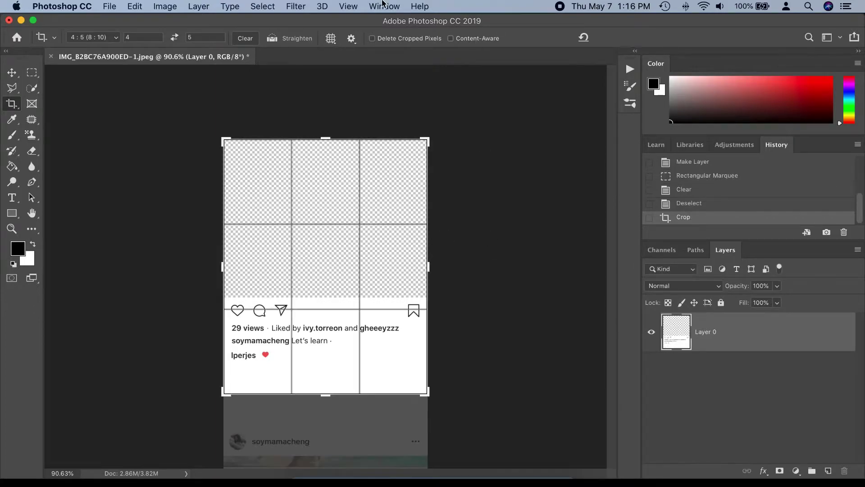
{"action": "left_click", "coordinate": [314, 195]}
Commit the crop and place sky.jpg as an embedded image
{"action": "key", "text": "Return"}
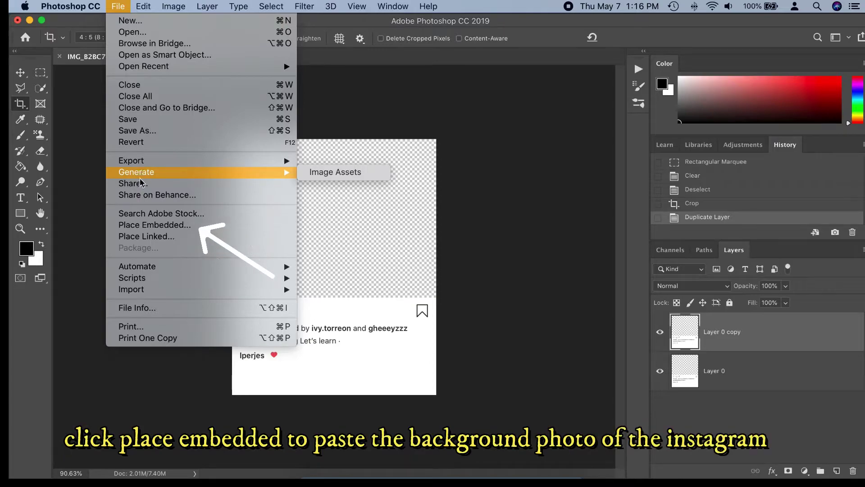
{"action": "left_click", "coordinate": [156, 225]}
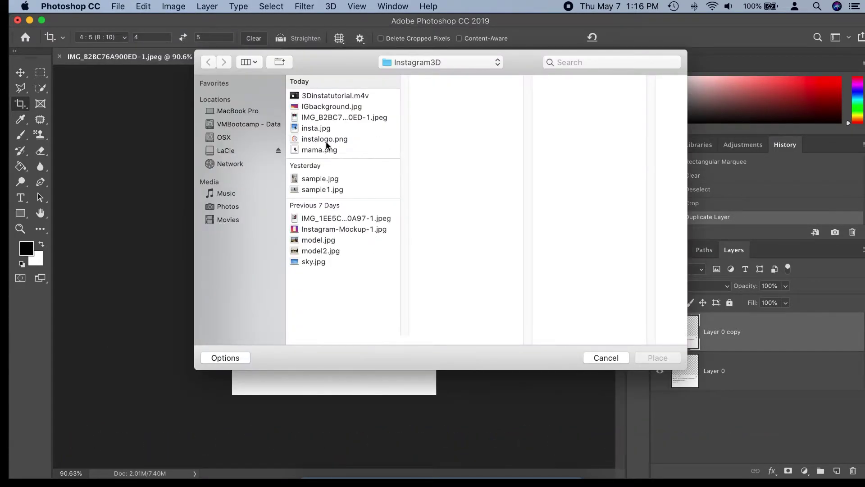
{"action": "left_click", "coordinate": [324, 260]}
{"action": "left_click", "coordinate": [645, 358]}
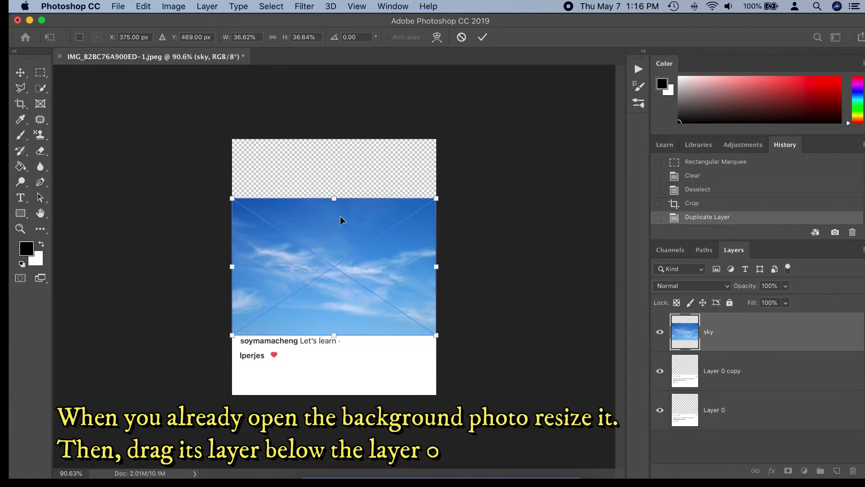
Enlarge the sky photo over the empty frame and move its layer below Layer 0
{"action": "left_click_drag", "start_coordinate": [437, 199], "coordinate": [414, 206]}
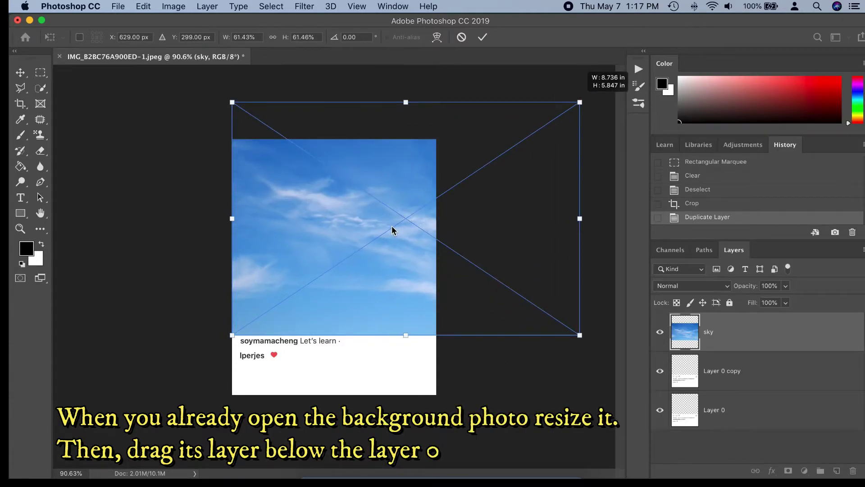
{"action": "left_click_drag", "start_coordinate": [385, 239], "coordinate": [366, 229]}
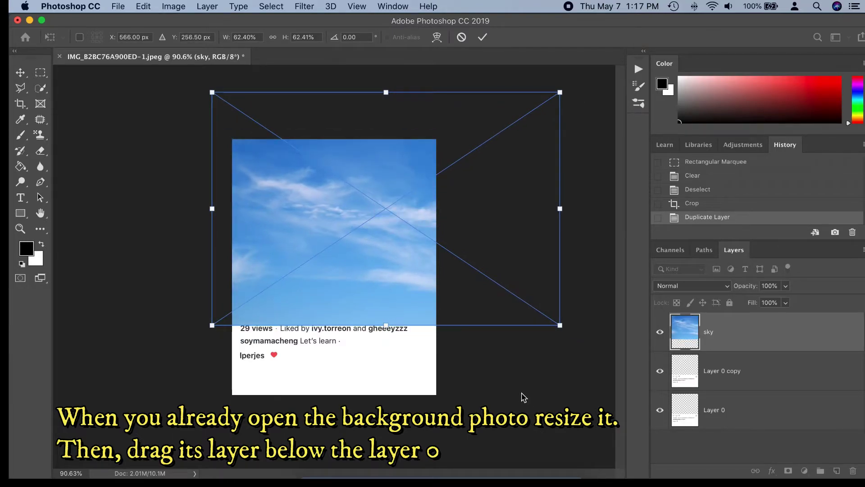
{"action": "key", "text": "Return"}
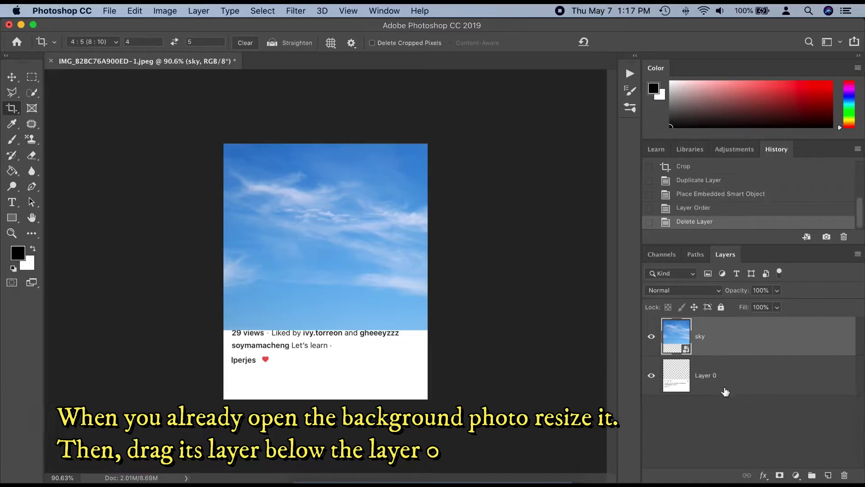
{"action": "left_click_drag", "start_coordinate": [728, 374], "coordinate": [714, 333]}
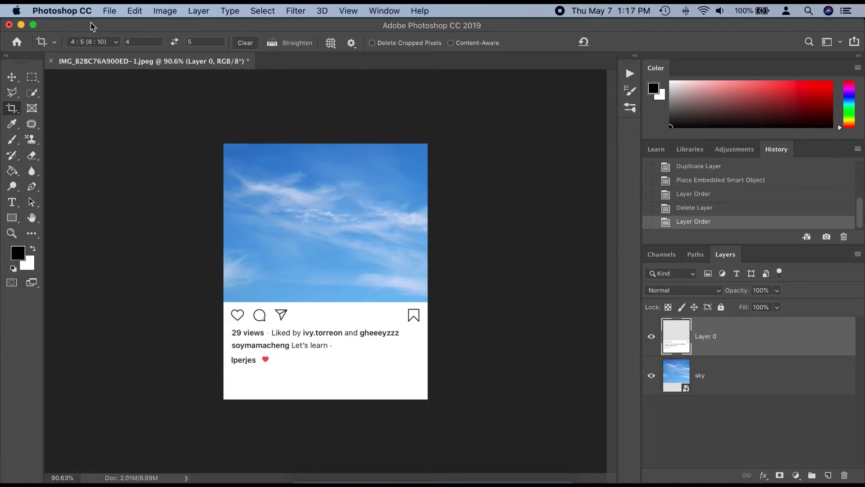
Place sample1.jpg as an embedded layer on top of the post
{"action": "left_click", "coordinate": [108, 12]}
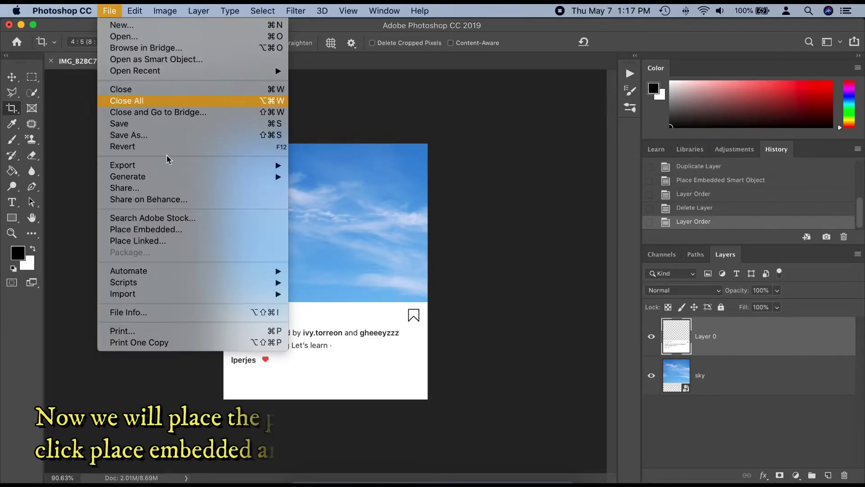
{"action": "left_click", "coordinate": [169, 231]}
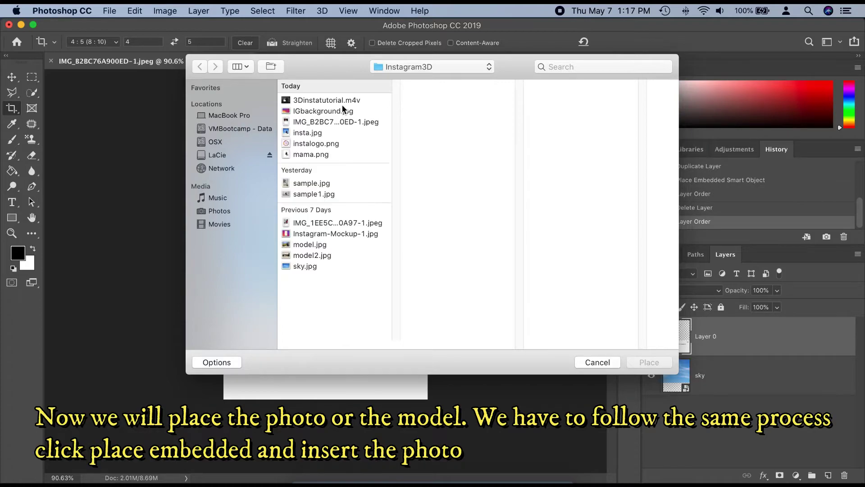
{"action": "left_click", "coordinate": [320, 195]}
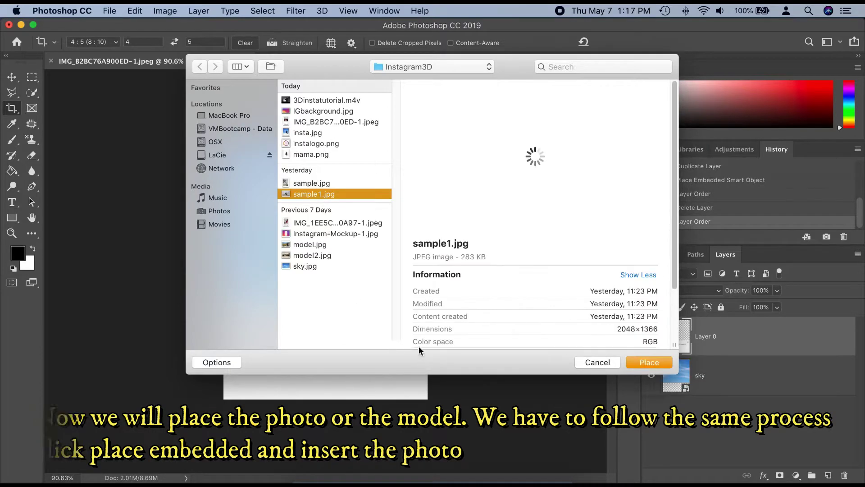
{"action": "left_click", "coordinate": [636, 363]}
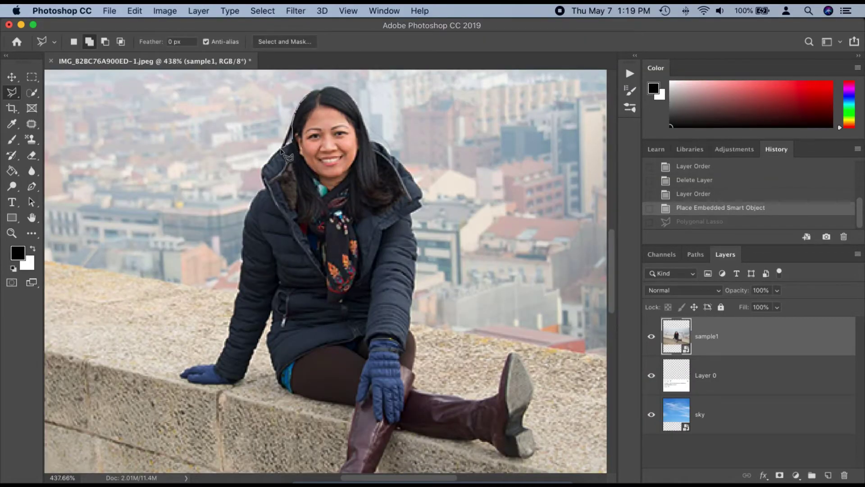
Trace the woman's outline down the collar and sleeve and around the left glove
{"action": "left_click", "coordinate": [270, 159]}
{"action": "left_click", "coordinate": [263, 173]}
{"action": "left_click", "coordinate": [265, 189]}
{"action": "left_click", "coordinate": [252, 204]}
{"action": "left_click", "coordinate": [245, 221]}
{"action": "left_click", "coordinate": [242, 251]}
{"action": "left_click", "coordinate": [238, 293]}
{"action": "scroll", "coordinate": [238, 299], "scroll_direction": "down", "scroll_amount": 2}
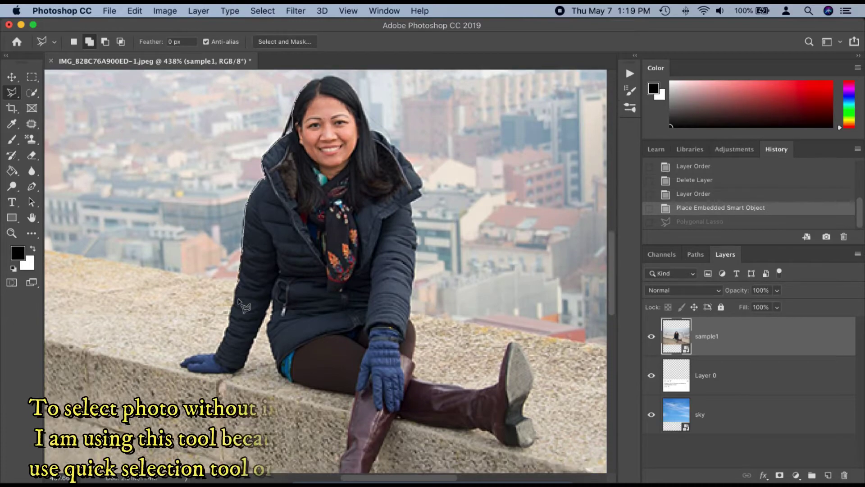
{"action": "scroll", "coordinate": [244, 307], "scroll_direction": "down", "scroll_amount": 2}
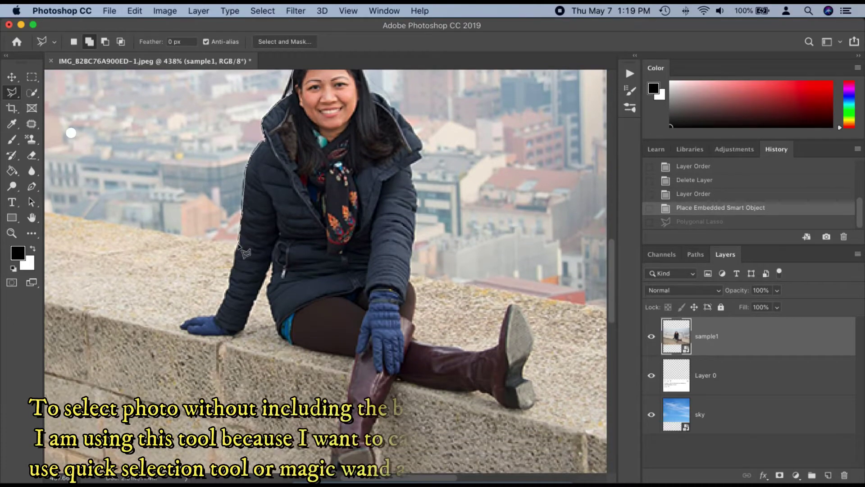
{"action": "left_click", "coordinate": [216, 317]}
{"action": "left_click", "coordinate": [203, 317]}
{"action": "scroll", "coordinate": [203, 316], "scroll_direction": "right", "scroll_amount": 1}
{"action": "scroll", "coordinate": [203, 316], "scroll_direction": "up", "scroll_amount": 1}
{"action": "left_click", "coordinate": [154, 338]}
{"action": "left_click", "coordinate": [150, 344]}
{"action": "left_click", "coordinate": [156, 350]}
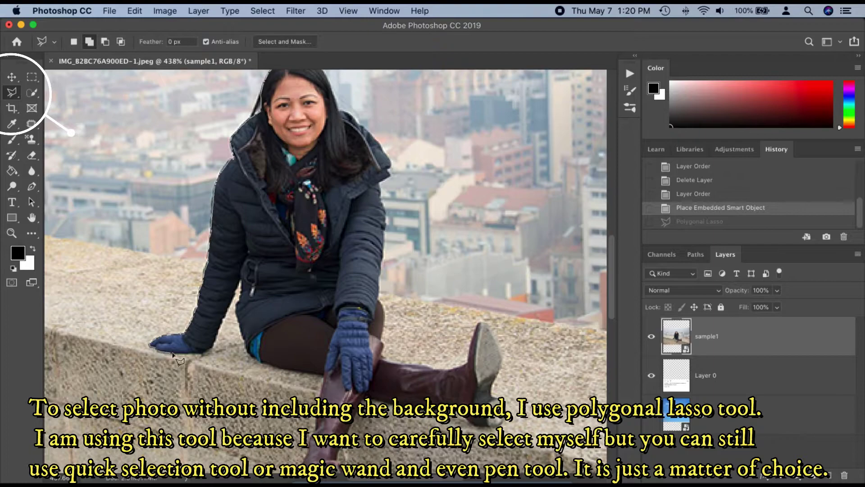
{"action": "left_click", "coordinate": [212, 351]}
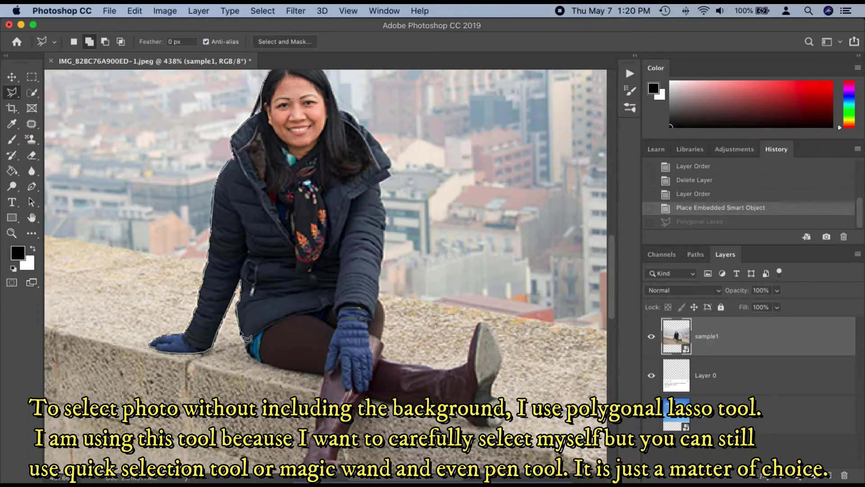
Continue the outline along the coat hem and thigh and around the hanging boot
{"action": "left_click", "coordinate": [240, 332]}
{"action": "left_click", "coordinate": [248, 353]}
{"action": "left_click", "coordinate": [260, 360]}
{"action": "left_click", "coordinate": [289, 368]}
{"action": "left_click", "coordinate": [324, 375]}
{"action": "left_click_drag", "start_coordinate": [323, 375], "coordinate": [351, 162]}
{"action": "left_click", "coordinate": [344, 203]}
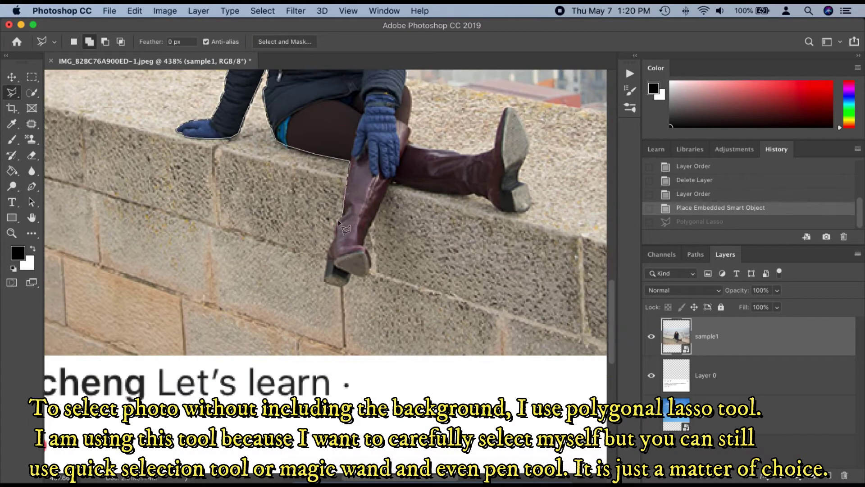
{"action": "left_click", "coordinate": [338, 221]}
{"action": "left_click", "coordinate": [328, 254]}
{"action": "left_click", "coordinate": [325, 277]}
{"action": "left_click", "coordinate": [330, 285]}
{"action": "left_click", "coordinate": [341, 287]}
{"action": "left_click", "coordinate": [347, 283]}
{"action": "left_click", "coordinate": [351, 276]}
{"action": "left_click", "coordinate": [361, 276]}
{"action": "left_click", "coordinate": [369, 273]}
{"action": "left_click", "coordinate": [371, 266]}
{"action": "left_click", "coordinate": [371, 255]}
{"action": "left_click", "coordinate": [367, 248]}
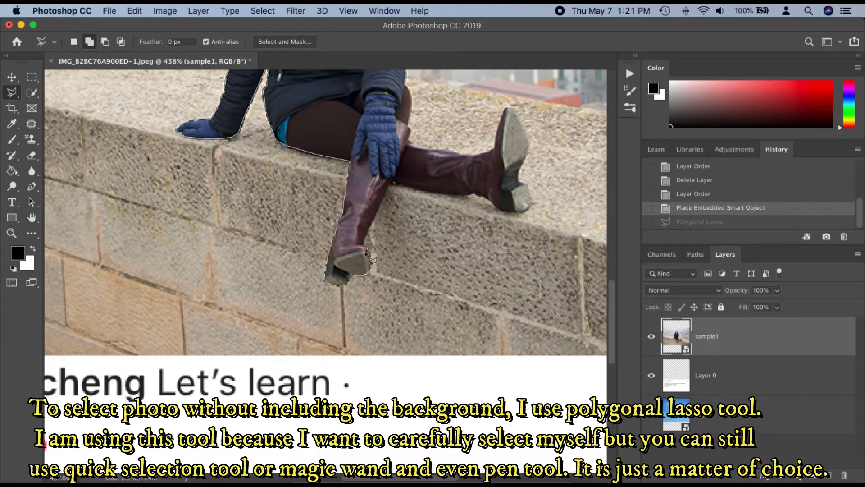
Trace around the raised boot's underside, sole and toe, back to the knee
{"action": "left_click", "coordinate": [391, 182]}
{"action": "left_click", "coordinate": [471, 194]}
{"action": "left_click", "coordinate": [496, 207]}
{"action": "left_click", "coordinate": [514, 212]}
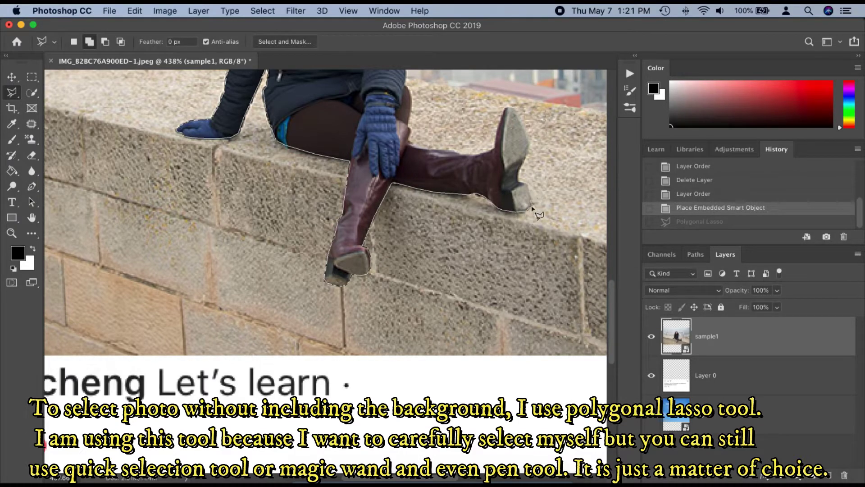
{"action": "left_click", "coordinate": [518, 177]}
{"action": "left_click", "coordinate": [528, 151]}
{"action": "left_click", "coordinate": [529, 140]}
{"action": "left_click", "coordinate": [520, 120]}
{"action": "left_click", "coordinate": [510, 107]}
{"action": "left_click", "coordinate": [496, 146]}
{"action": "left_click", "coordinate": [487, 154]}
{"action": "left_click", "coordinate": [477, 155]}
{"action": "left_click", "coordinate": [453, 152]}
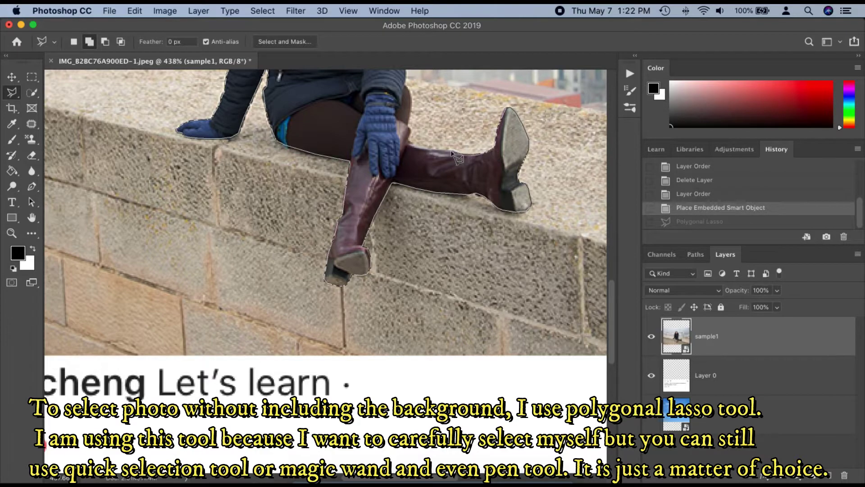
{"action": "left_click", "coordinate": [426, 149]}
{"action": "left_click", "coordinate": [409, 142]}
Trace up the thigh and hood, over her hair, and close the selection
{"action": "scroll", "coordinate": [423, 108], "scroll_direction": "up", "scroll_amount": 5}
{"action": "left_click", "coordinate": [410, 270]}
{"action": "left_click", "coordinate": [411, 246]}
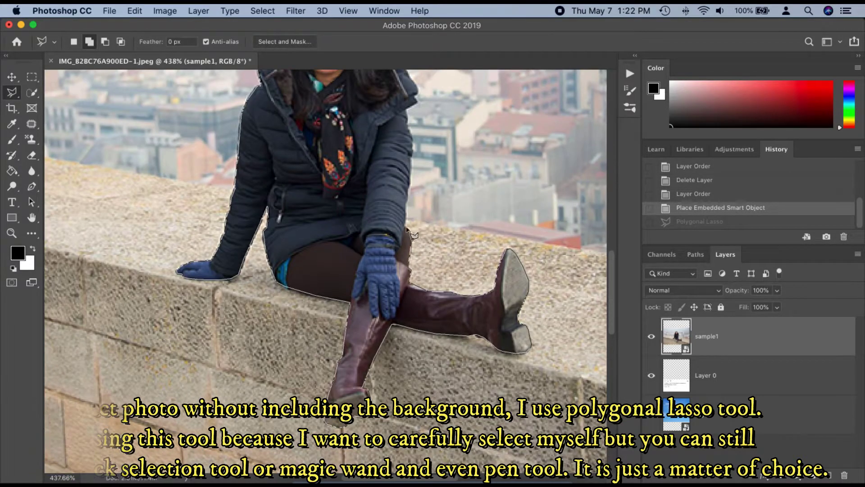
{"action": "left_click", "coordinate": [410, 234]}
{"action": "left_click", "coordinate": [405, 226]}
{"action": "left_click", "coordinate": [407, 195]}
{"action": "scroll", "coordinate": [410, 172], "scroll_direction": "up", "scroll_amount": 5}
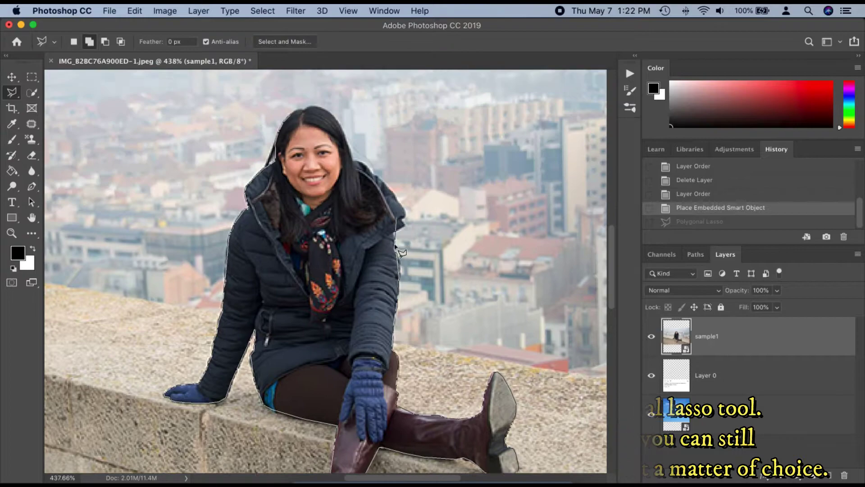
{"action": "left_click", "coordinate": [403, 308]}
{"action": "left_click", "coordinate": [405, 301]}
{"action": "left_click", "coordinate": [396, 283]}
{"action": "left_click", "coordinate": [386, 273]}
{"action": "left_click", "coordinate": [378, 265]}
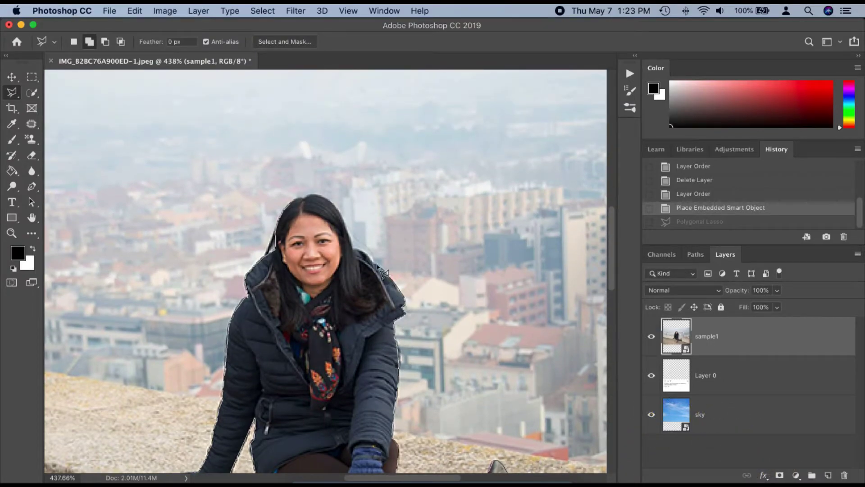
{"action": "left_click", "coordinate": [369, 258]}
{"action": "left_click", "coordinate": [359, 250]}
{"action": "left_click", "coordinate": [353, 249]}
{"action": "left_click", "coordinate": [341, 217]}
{"action": "left_click", "coordinate": [335, 205]}
{"action": "left_click", "coordinate": [323, 197]}
{"action": "left_click", "coordinate": [310, 196]}
{"action": "left_click", "coordinate": [300, 197]}
{"action": "left_click", "coordinate": [293, 200]}
{"action": "scroll", "coordinate": [346, 285], "scroll_direction": "down", "scroll_amount": 5}
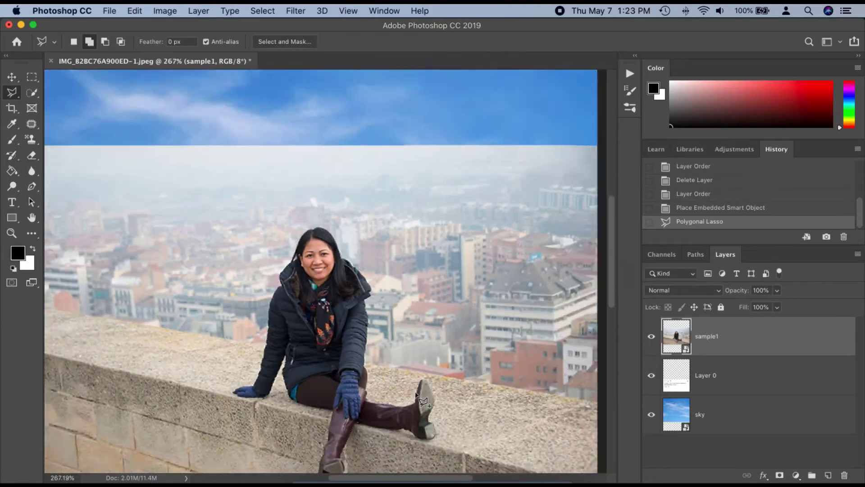
{"action": "scroll", "coordinate": [424, 401], "scroll_direction": "down", "scroll_amount": 1}
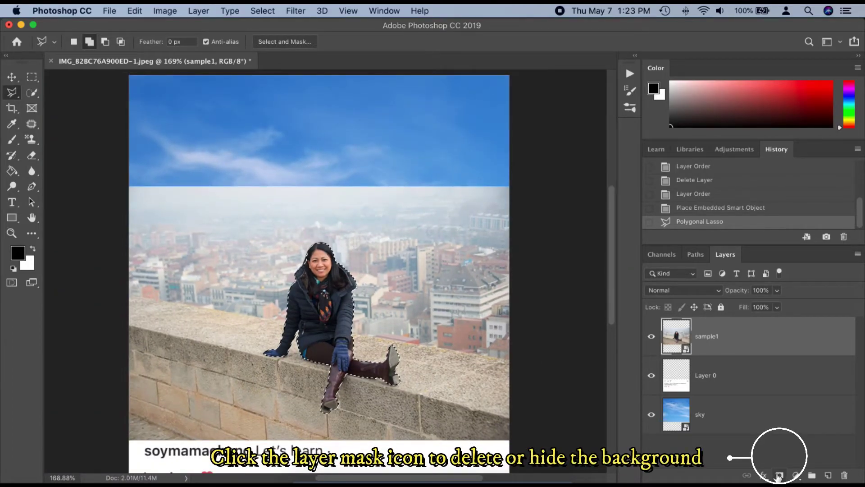
Mask out the photo's background, then scale the woman to 120.38% and shift her down-right
{"action": "left_click", "coordinate": [778, 476]}
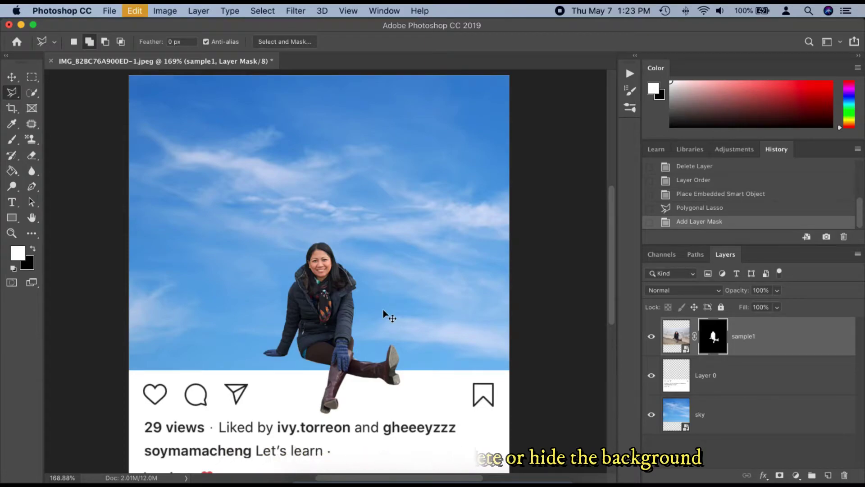
{"action": "key", "text": "super+t"}
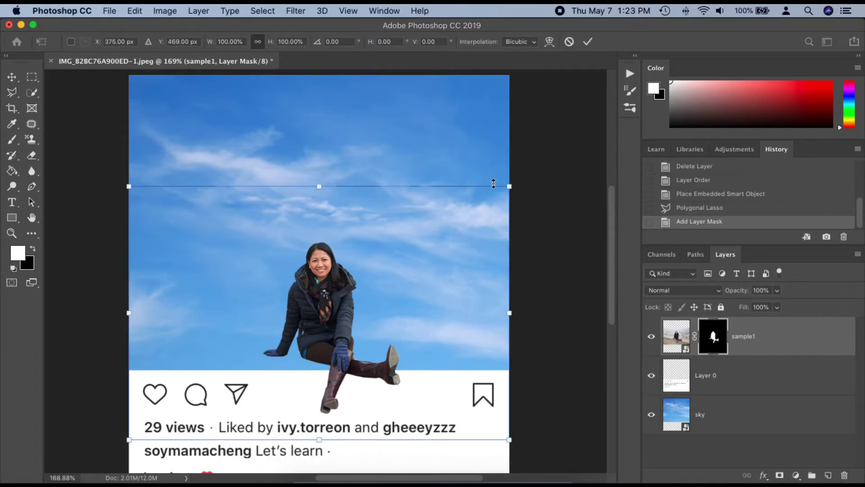
{"action": "left_click_drag", "start_coordinate": [516, 188], "coordinate": [592, 141]}
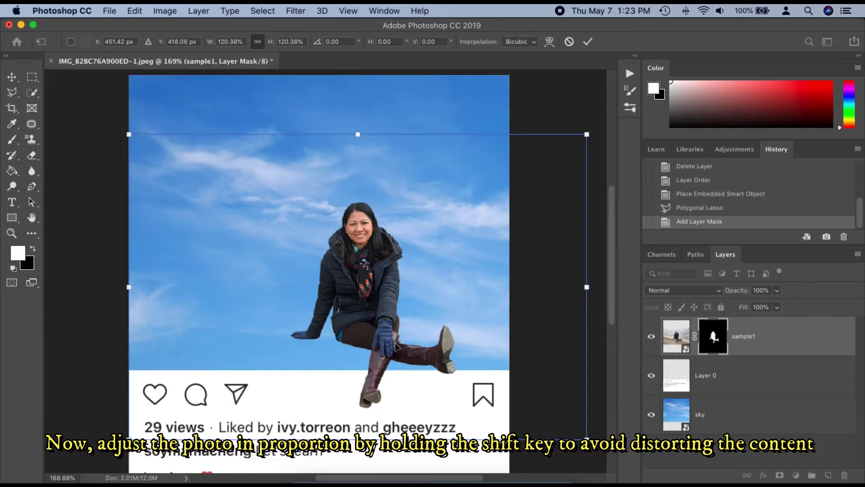
{"action": "left_click_drag", "start_coordinate": [401, 352], "coordinate": [411, 360]}
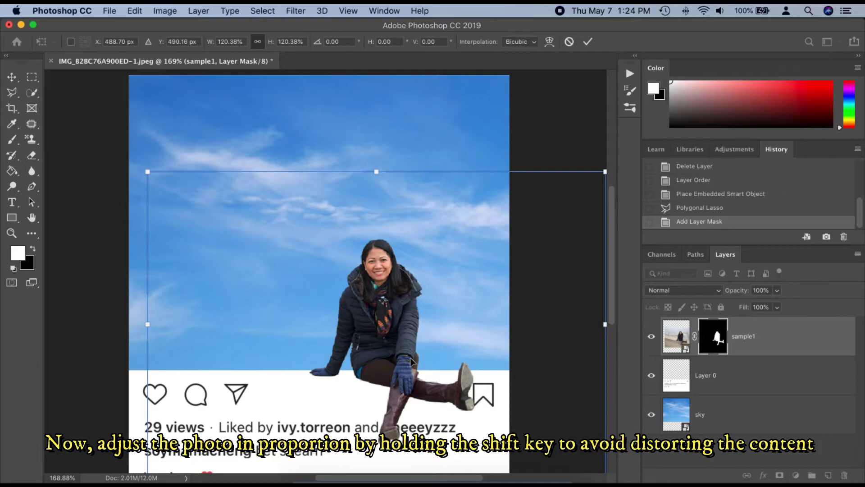
{"action": "key", "text": "Up"}
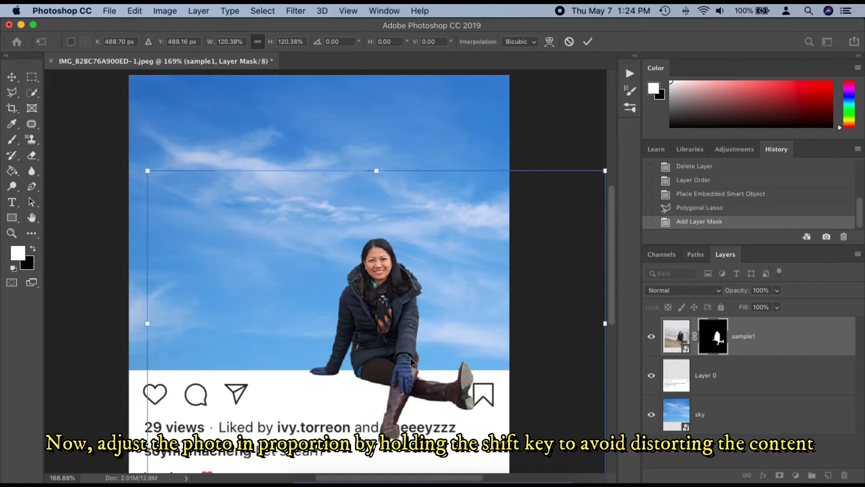
{"action": "key", "text": "Up"}
{"action": "key", "text": "Up"}
{"action": "key", "text": "Up"}
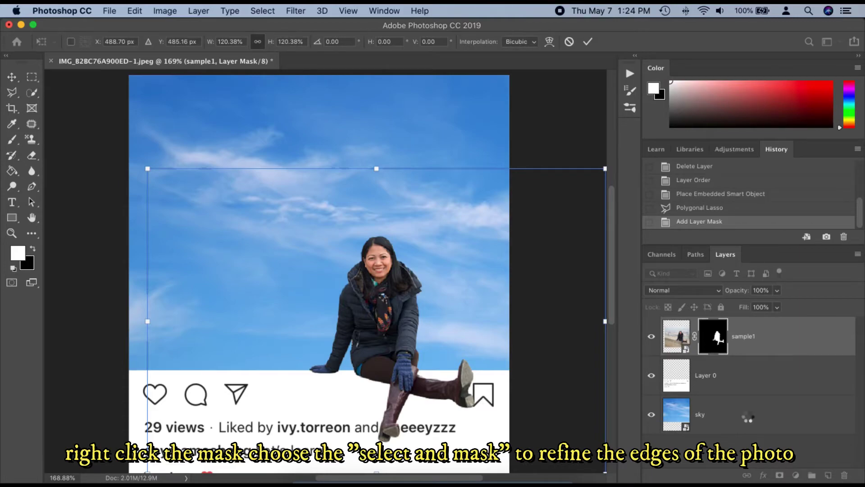
{"action": "key", "text": "Return"}
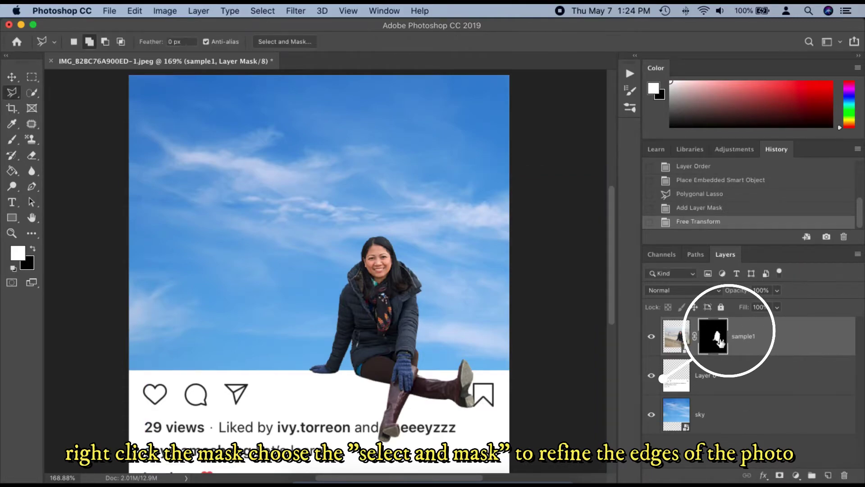
Feather the woman's layer mask edges by 0.6 px in Select and Mask
{"action": "right_click", "coordinate": [718, 337]}
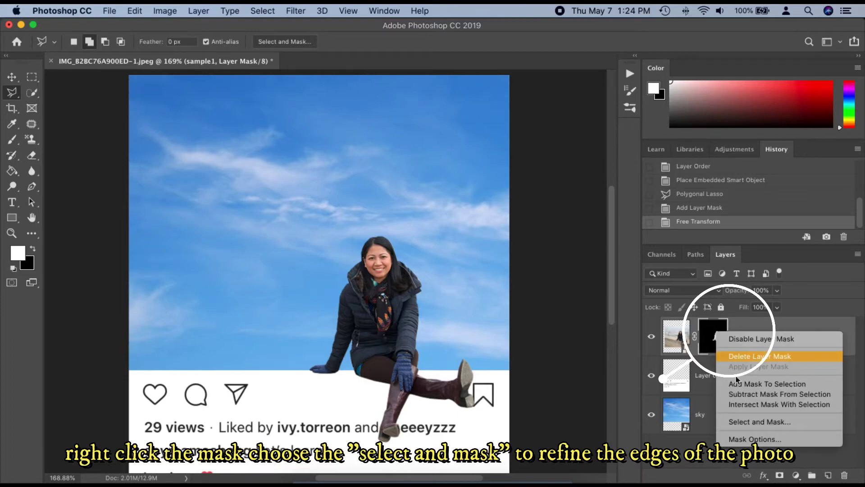
{"action": "left_click", "coordinate": [751, 424]}
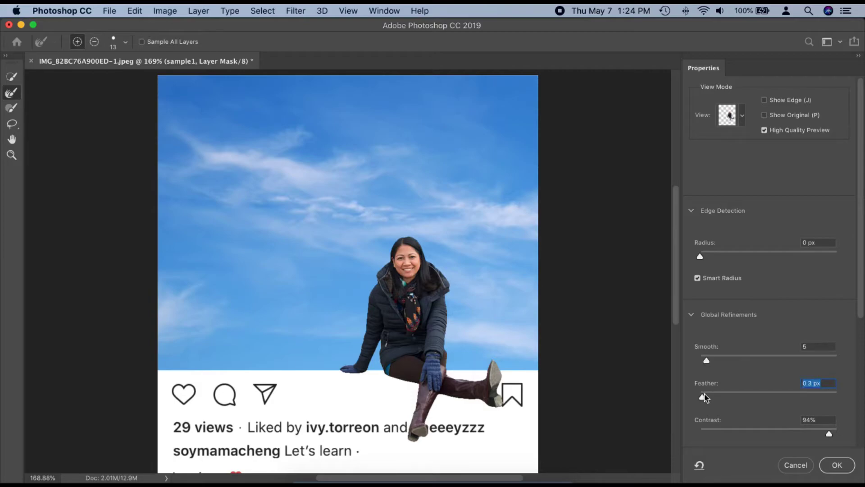
{"action": "left_click_drag", "start_coordinate": [704, 394], "coordinate": [705, 394]}
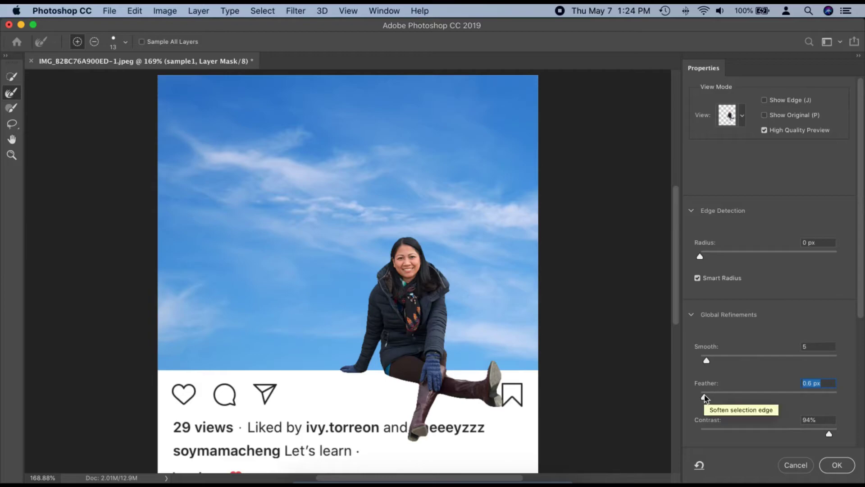
{"action": "left_click", "coordinate": [839, 468]}
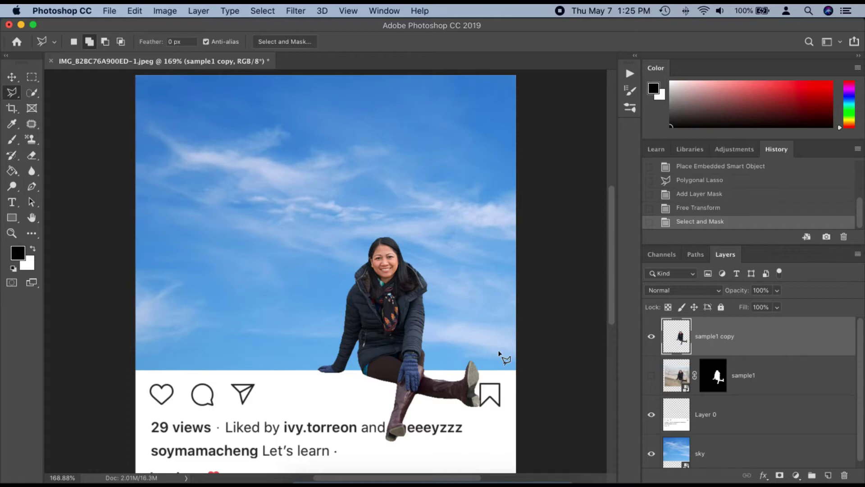
Duplicate Layer 0 as 'Layer 0 copy' above the original
{"action": "left_click", "coordinate": [740, 421]}
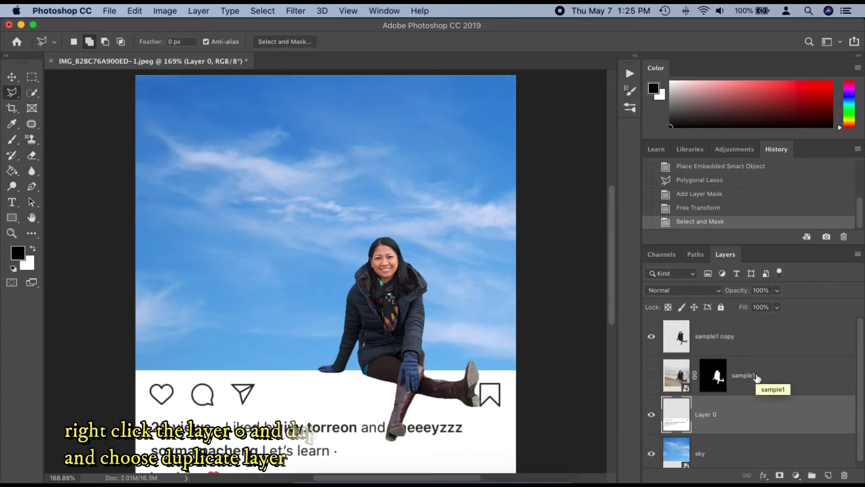
{"action": "right_click", "coordinate": [737, 415]}
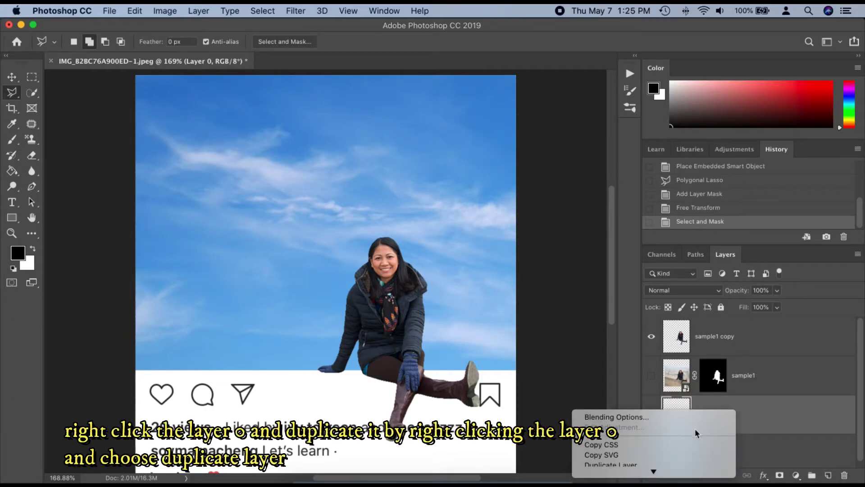
{"action": "mouse_move", "coordinate": [667, 472]}
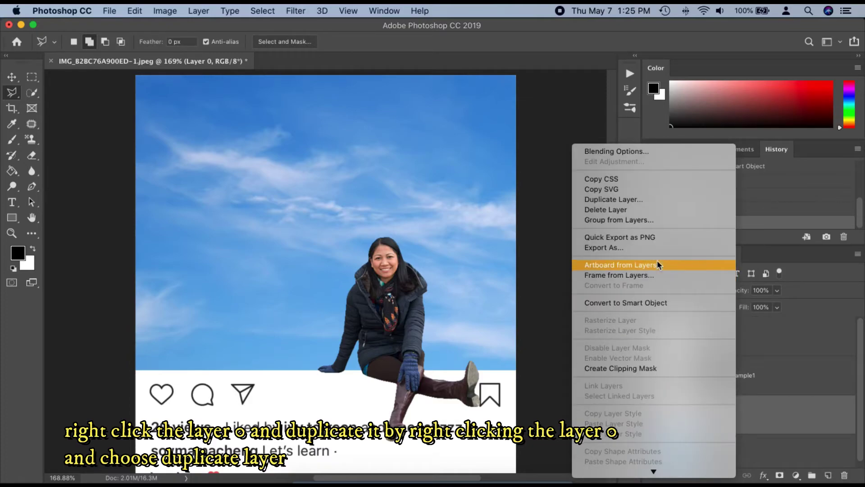
{"action": "left_click", "coordinate": [631, 199]}
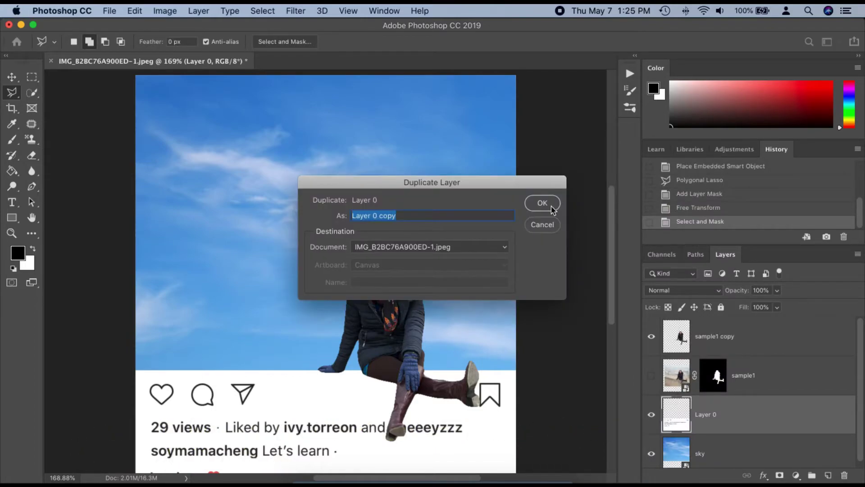
{"action": "left_click", "coordinate": [542, 203]}
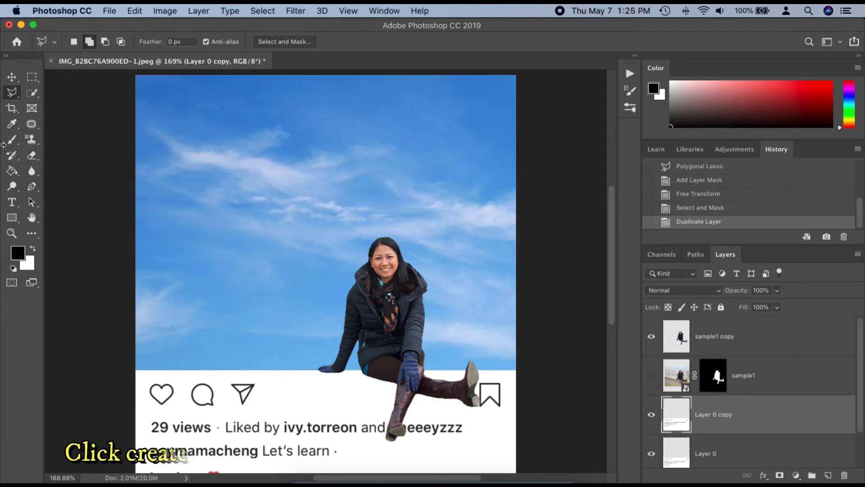
Clip Layer 0 copy to Layer 0 and keep sample1 copy at the top of the stack
{"action": "right_click", "coordinate": [745, 408]}
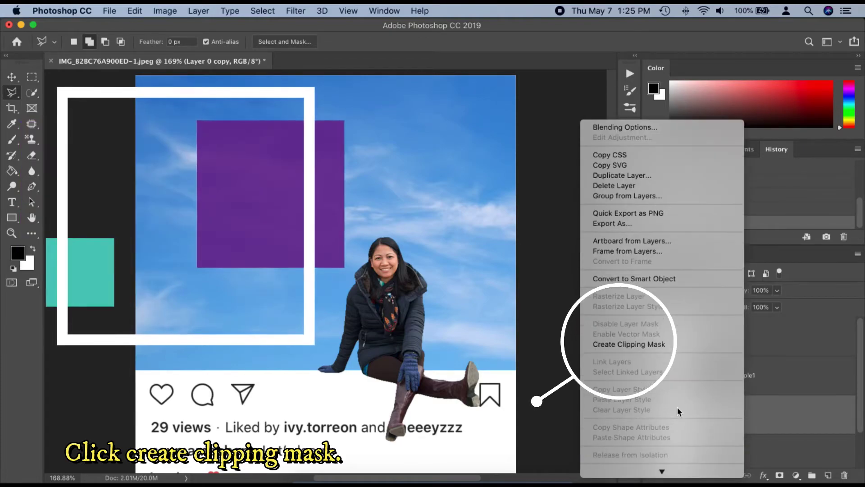
{"action": "left_click", "coordinate": [659, 343]}
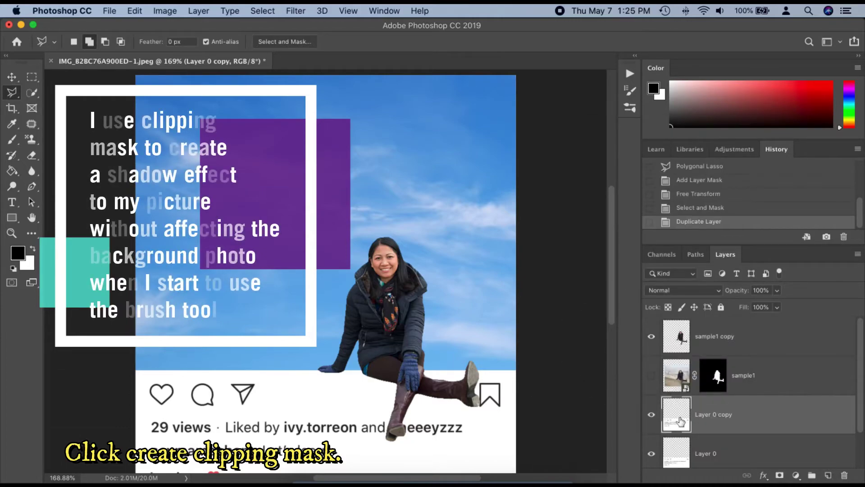
{"action": "key", "text": "super+alt+g"}
{"action": "left_click", "coordinate": [712, 340]}
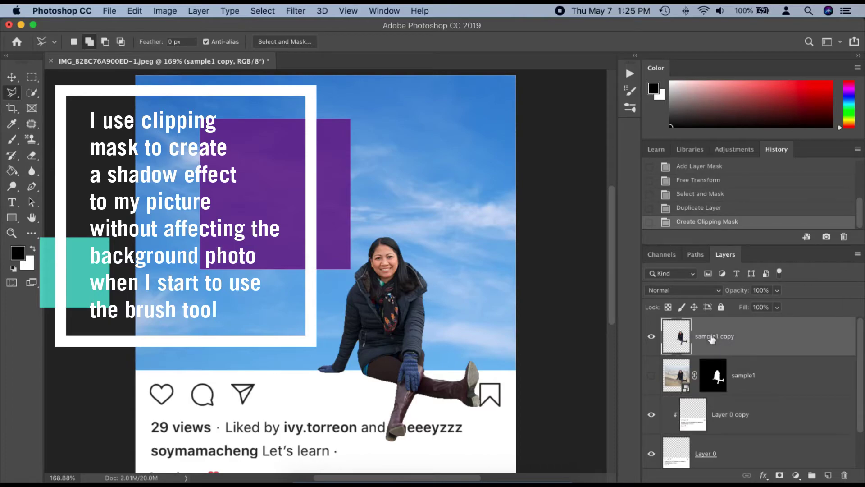
{"action": "left_click_drag", "start_coordinate": [710, 338], "coordinate": [716, 364]}
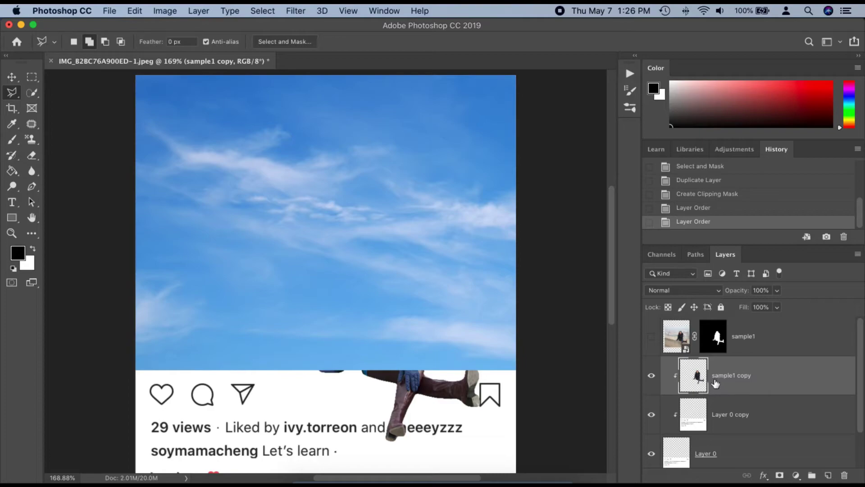
{"action": "left_click_drag", "start_coordinate": [715, 383], "coordinate": [714, 324]}
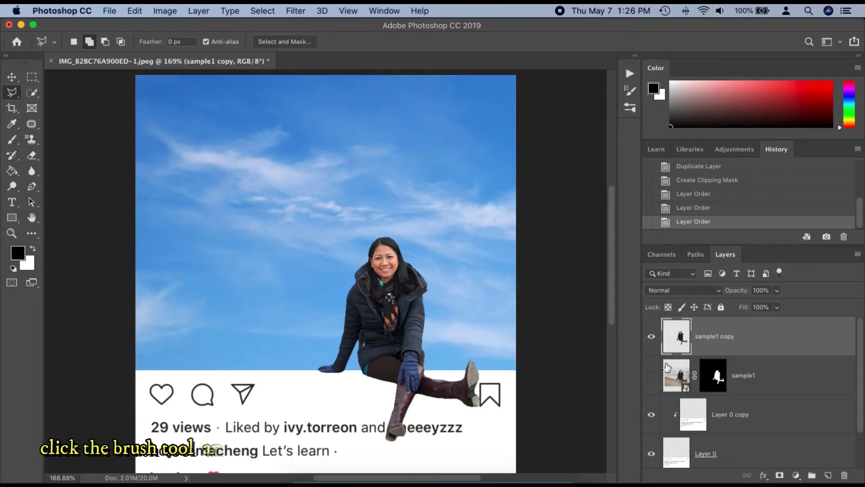
Paint a 33%-opacity black shadow on Layer 0 copy under the woman's limbs, undoing unwanted strokes
{"action": "left_click", "coordinate": [746, 414]}
{"action": "left_click", "coordinate": [12, 141]}
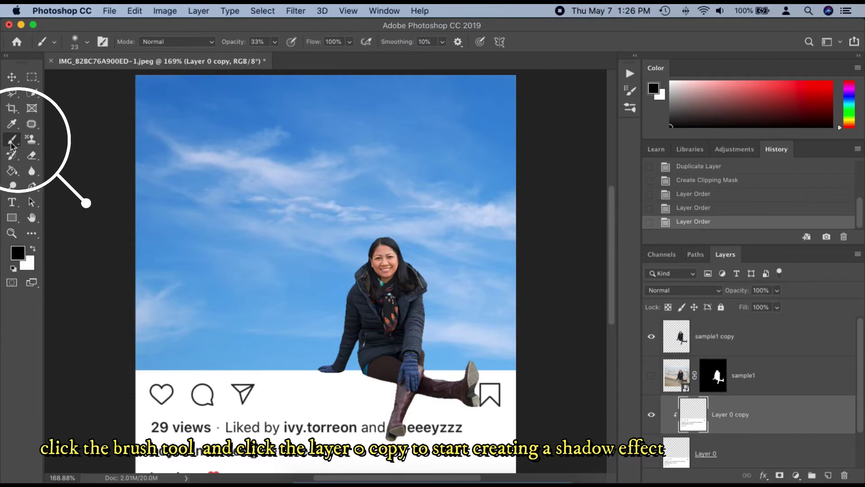
{"action": "mouse_move", "coordinate": [342, 375]}
{"action": "left_mouse_down"}
{"action": "mouse_move", "coordinate": [324, 376]}
{"action": "mouse_move", "coordinate": [340, 376]}
{"action": "left_mouse_up"}
{"action": "left_click_drag", "start_coordinate": [389, 385], "coordinate": [395, 398]}
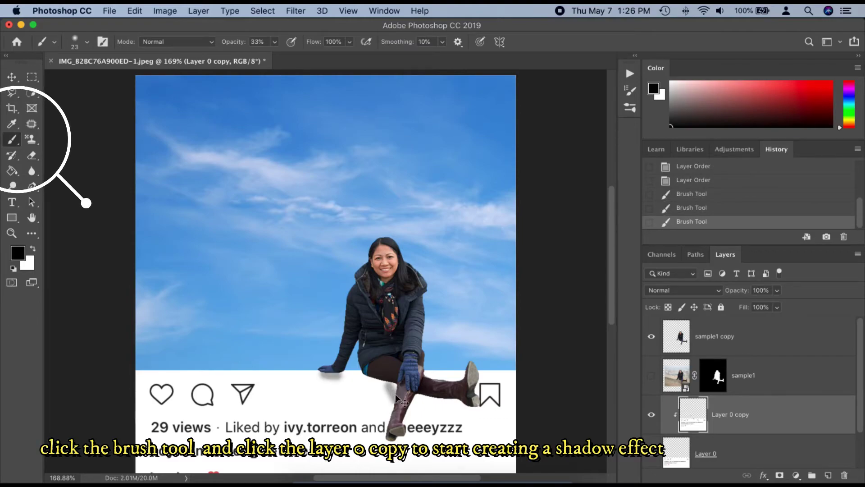
{"action": "key", "text": "super+z"}
{"action": "key", "text": "super+z"}
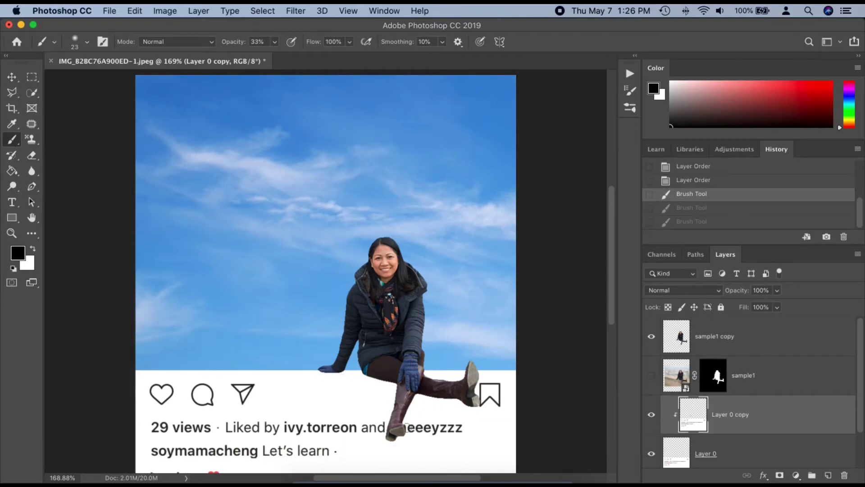
{"action": "left_click_drag", "start_coordinate": [324, 372], "coordinate": [345, 372]}
{"action": "key", "text": "super+z"}
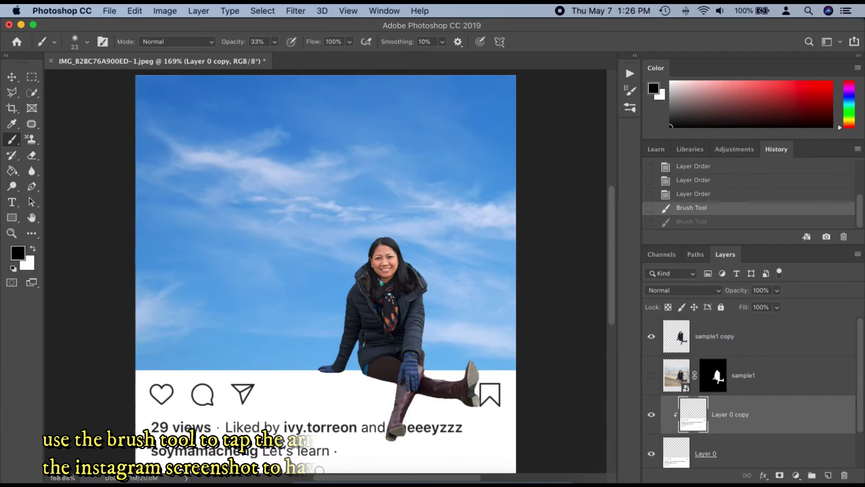
{"action": "mouse_move", "coordinate": [365, 370]}
{"action": "left_mouse_down"}
{"action": "mouse_move", "coordinate": [393, 386]}
{"action": "mouse_move", "coordinate": [394, 431]}
{"action": "mouse_move", "coordinate": [390, 407]}
{"action": "left_mouse_up"}
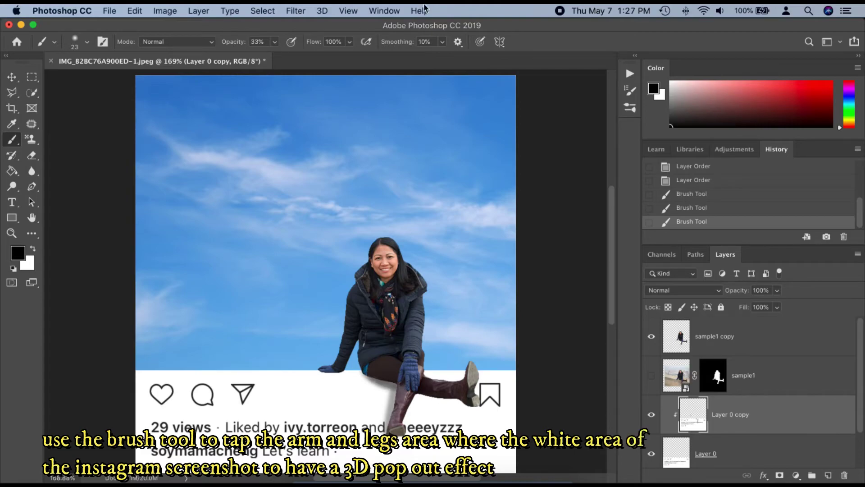
{"action": "key", "text": "super+z"}
{"action": "key", "text": "super+z"}
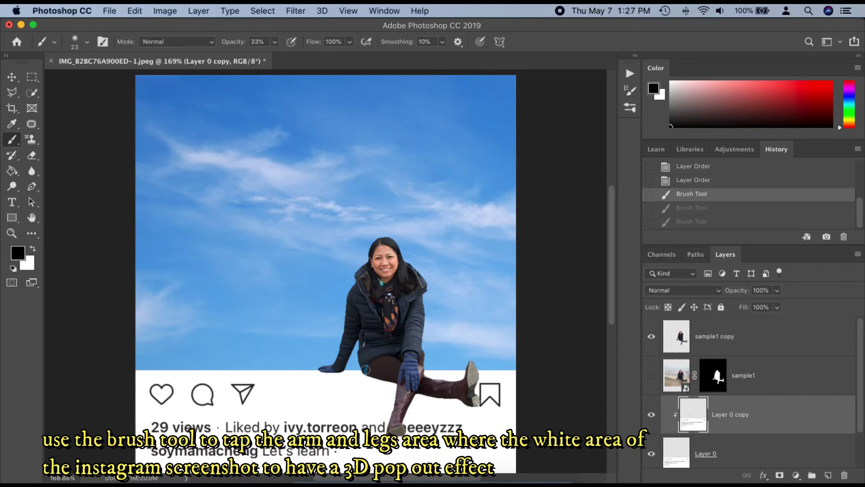
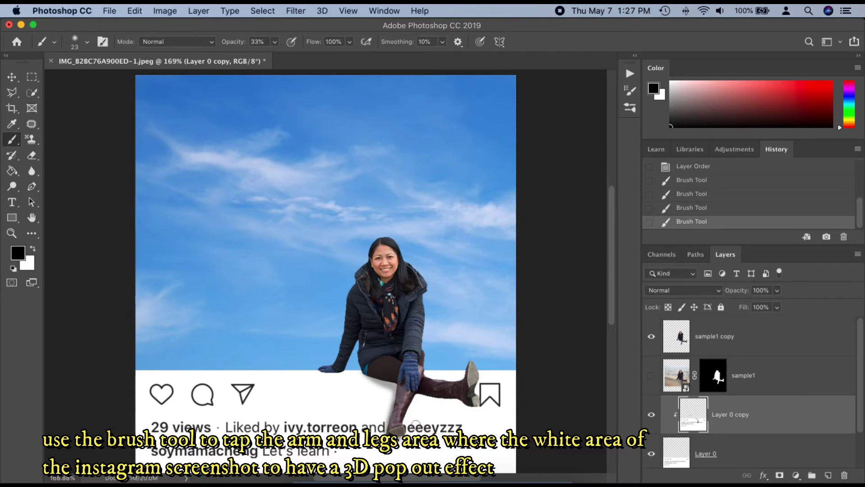
Undo the last shadow strokes, check the brush size and hardness, and start lowering brush opacity
{"action": "key", "text": "super+z"}
{"action": "key", "text": "super+z"}
{"action": "key", "text": "super+z"}
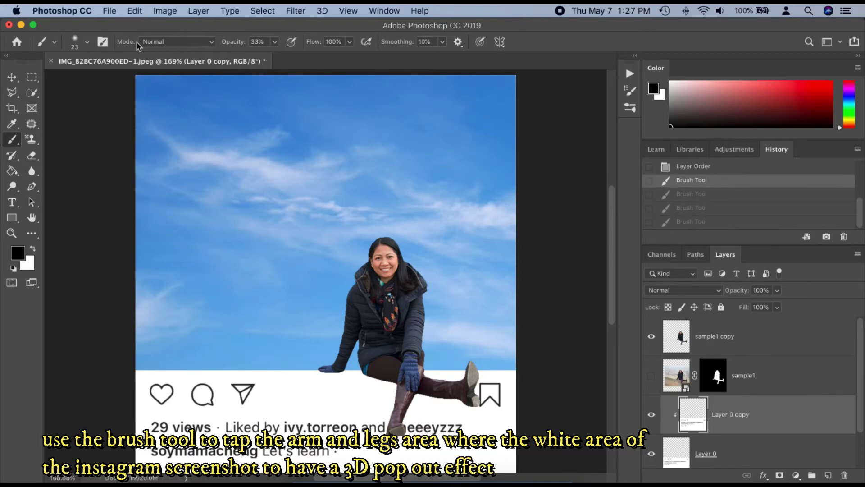
{"action": "left_click", "coordinate": [87, 48]}
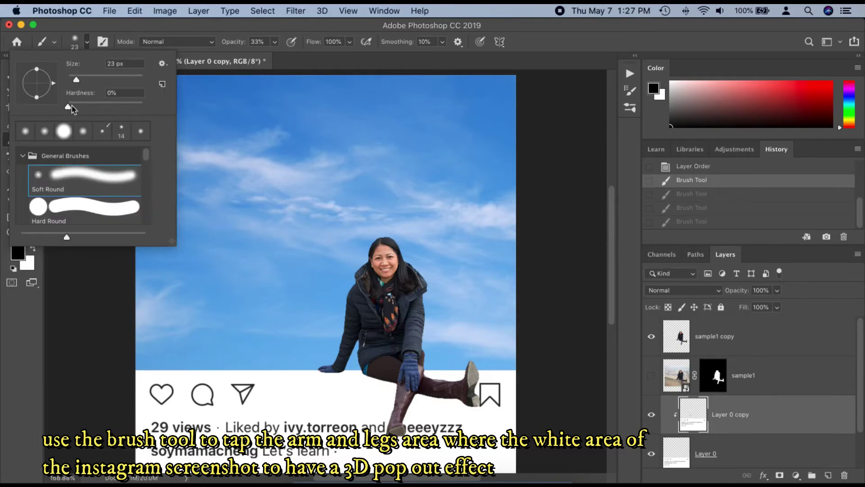
{"action": "left_click", "coordinate": [257, 41]}
Set brush opacity to 20% and paint soft shadows under the hand, lower leg and boots
{"action": "type", "text": "20"}
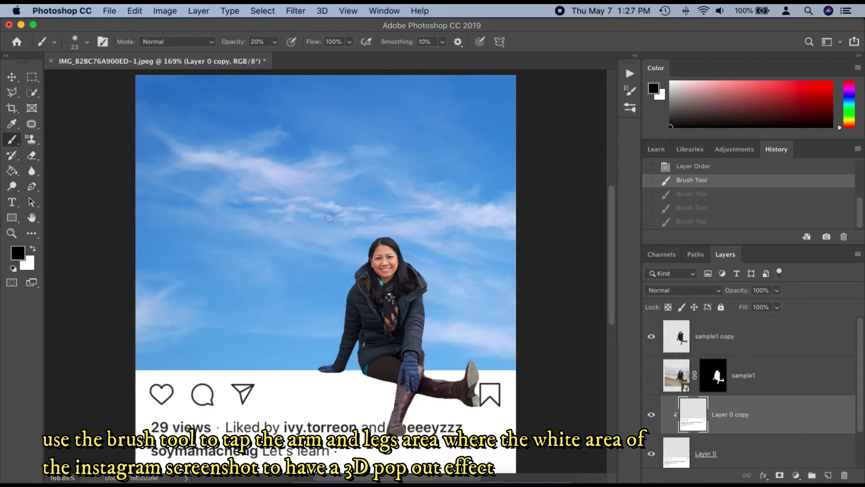
{"action": "mouse_move", "coordinate": [325, 370]}
{"action": "left_mouse_down"}
{"action": "mouse_move", "coordinate": [348, 383]}
{"action": "mouse_move", "coordinate": [365, 373]}
{"action": "mouse_move", "coordinate": [401, 385]}
{"action": "mouse_move", "coordinate": [364, 372]}
{"action": "mouse_move", "coordinate": [400, 387]}
{"action": "mouse_move", "coordinate": [388, 427]}
{"action": "left_mouse_up"}
{"action": "key", "text": "super+z"}
{"action": "left_click_drag", "start_coordinate": [399, 393], "coordinate": [389, 428]}
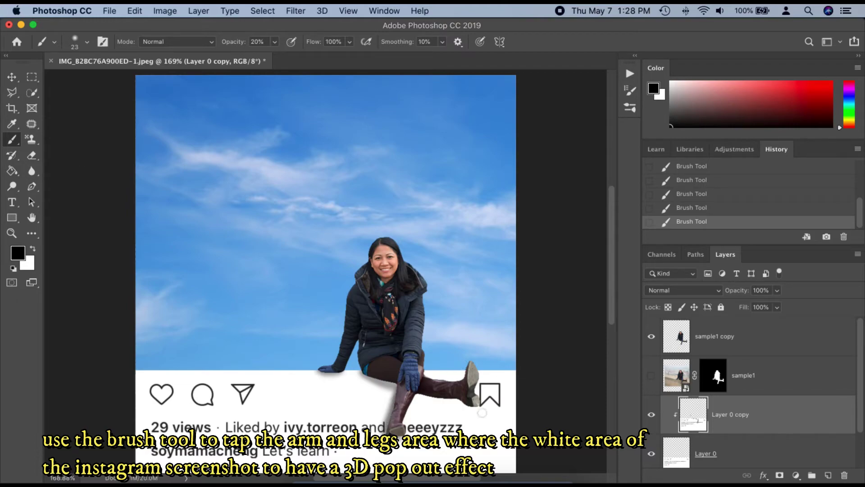
{"action": "mouse_move", "coordinate": [420, 390]}
{"action": "left_mouse_down"}
{"action": "mouse_move", "coordinate": [474, 403]}
{"action": "mouse_move", "coordinate": [415, 396]}
{"action": "left_mouse_up"}
{"action": "left_click_drag", "start_coordinate": [463, 372], "coordinate": [461, 382]}
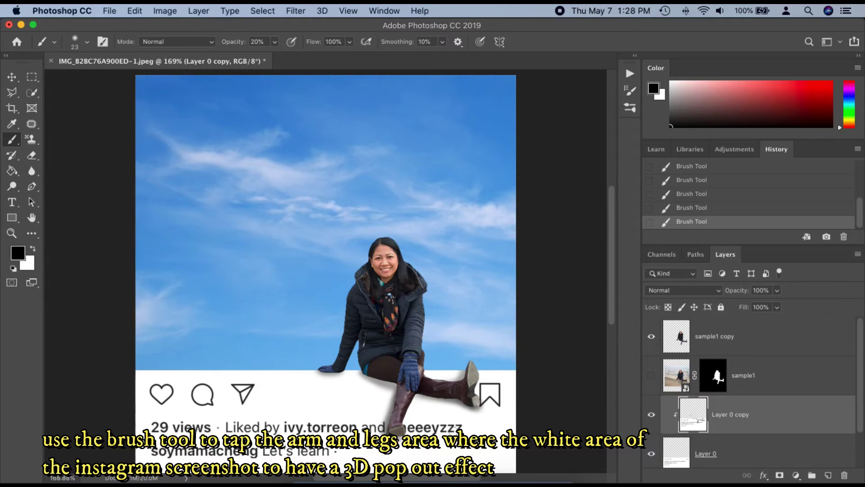
{"action": "mouse_move", "coordinate": [417, 390]}
{"action": "left_mouse_down"}
{"action": "mouse_move", "coordinate": [479, 406]}
{"action": "mouse_move", "coordinate": [464, 403]}
{"action": "left_mouse_up"}
{"action": "scroll", "coordinate": [431, 417], "scroll_direction": "down", "scroll_amount": 4}
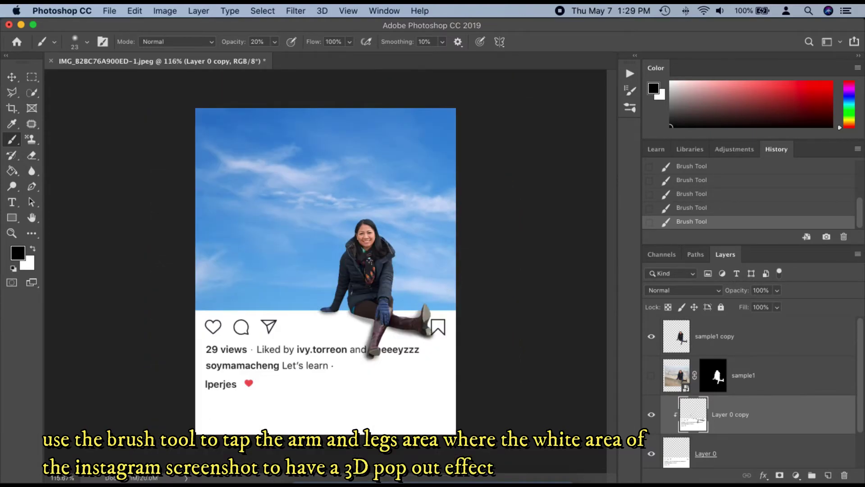
Refine the light shadow dabs beside the boot and down past the heel, undoing unwanted strokes
{"action": "key", "text": "super+z"}
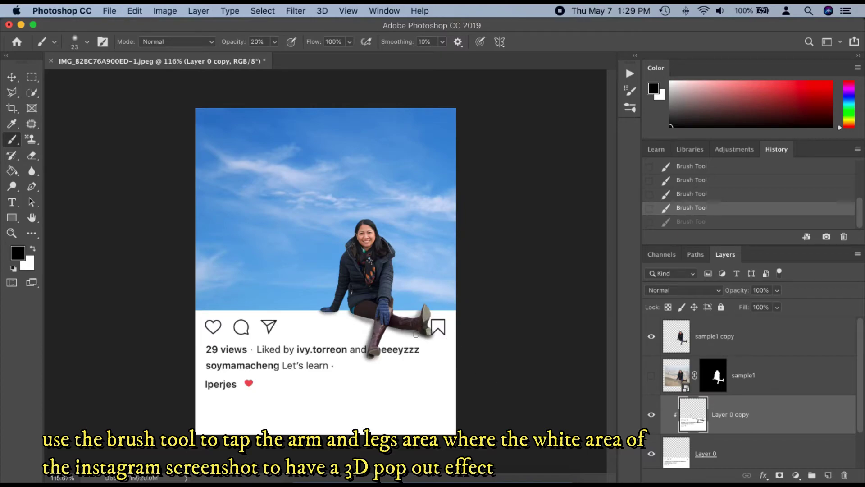
{"action": "left_click", "coordinate": [416, 335]}
{"action": "key", "text": "super+z"}
{"action": "key", "text": "super+z"}
{"action": "key", "text": "super+z"}
{"action": "key", "text": "super+z"}
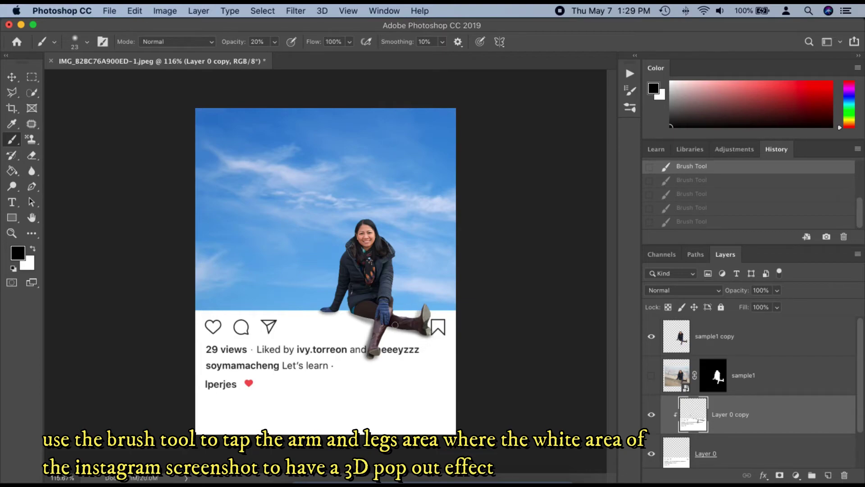
{"action": "key", "text": "super+z"}
{"action": "key", "text": "super+z"}
{"action": "key", "text": "shift+super+z"}
{"action": "key", "text": "shift+super+z"}
{"action": "key", "text": "shift+super+z"}
{"action": "key", "text": "shift+super+z"}
{"action": "left_click", "coordinate": [412, 320]}
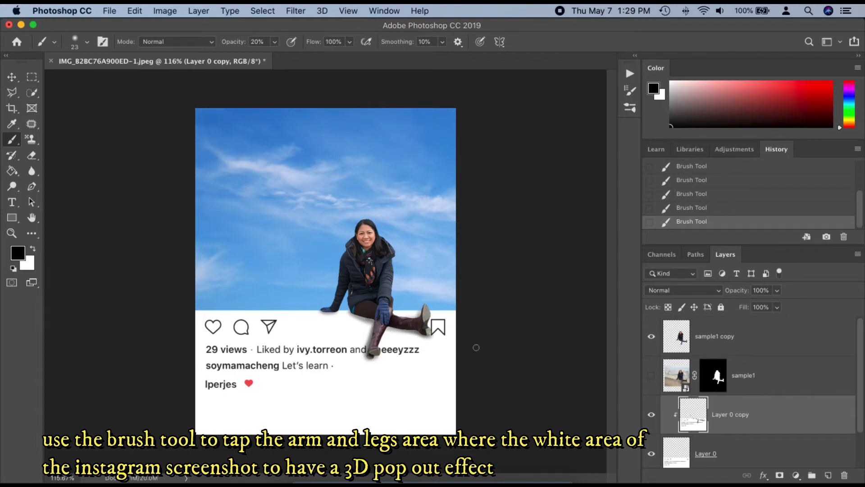
{"action": "left_click_drag", "start_coordinate": [372, 325], "coordinate": [367, 363]}
{"action": "scroll", "coordinate": [374, 373], "scroll_direction": "up", "scroll_amount": 8}
{"action": "scroll", "coordinate": [383, 350], "scroll_direction": "down", "scroll_amount": 2}
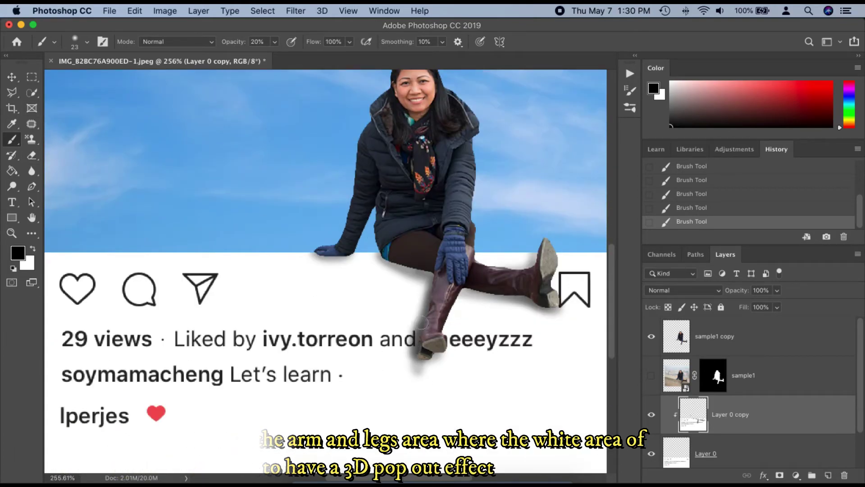
{"action": "key", "text": "super+z"}
{"action": "key", "text": "super+z"}
{"action": "key", "text": "super+z"}
{"action": "key", "text": "super+z"}
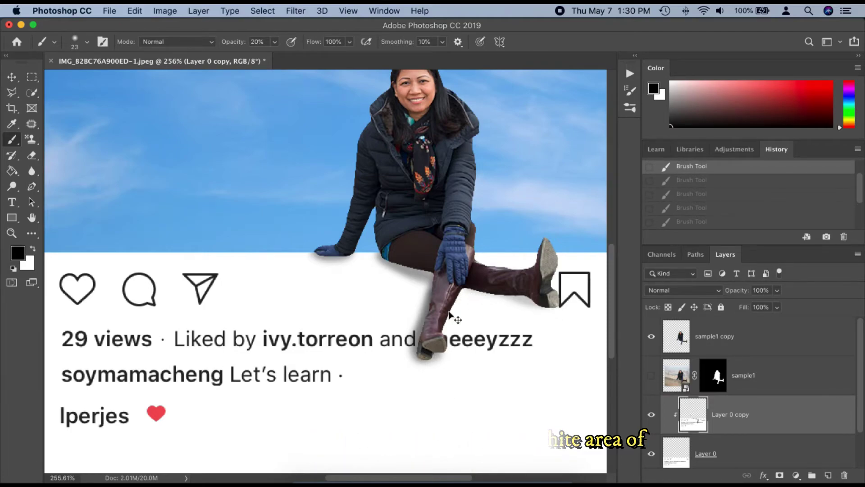
At 14% brush opacity, shade under the thigh and the boot, undoing unwanted strokes
{"action": "mouse_move", "coordinate": [385, 258]}
{"action": "left_mouse_down"}
{"action": "mouse_move", "coordinate": [435, 278]}
{"action": "mouse_move", "coordinate": [427, 279]}
{"action": "mouse_move", "coordinate": [421, 335]}
{"action": "left_mouse_up"}
{"action": "key", "text": "super+z"}
{"action": "key", "text": "super+z"}
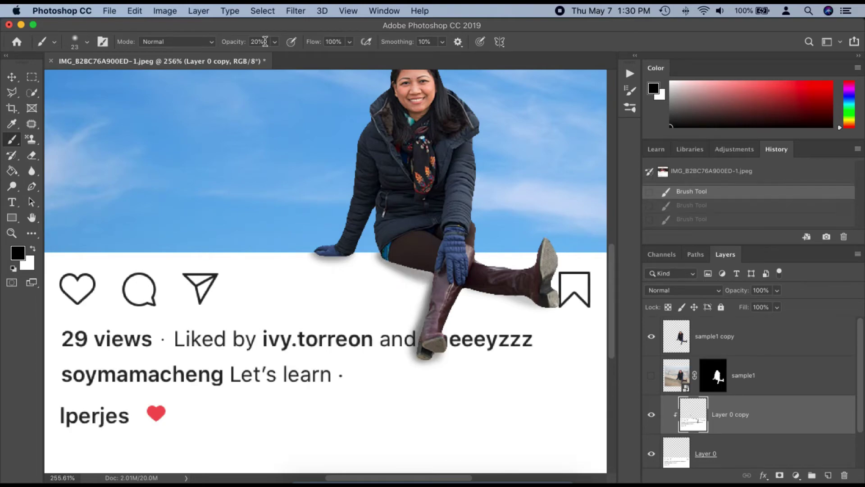
{"action": "key", "text": "Return"}
{"action": "mouse_move", "coordinate": [387, 258]}
{"action": "left_mouse_down"}
{"action": "mouse_move", "coordinate": [430, 280]}
{"action": "mouse_move", "coordinate": [417, 348]}
{"action": "left_mouse_up"}
{"action": "left_click", "coordinate": [428, 282]}
{"action": "key", "text": "super+z"}
{"action": "key", "text": "super+z"}
{"action": "left_click_drag", "start_coordinate": [426, 289], "coordinate": [417, 358]}
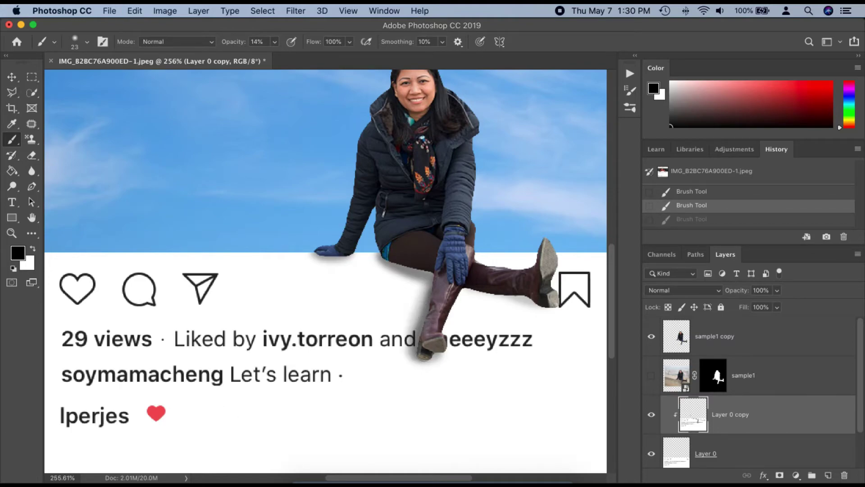
{"action": "key", "text": "super+minus"}
Shade under the left glove and beneath the leg, comparing strokes with undo and redo
{"action": "left_click_drag", "start_coordinate": [321, 256], "coordinate": [346, 257]}
{"action": "left_click_drag", "start_coordinate": [431, 282], "coordinate": [500, 299]}
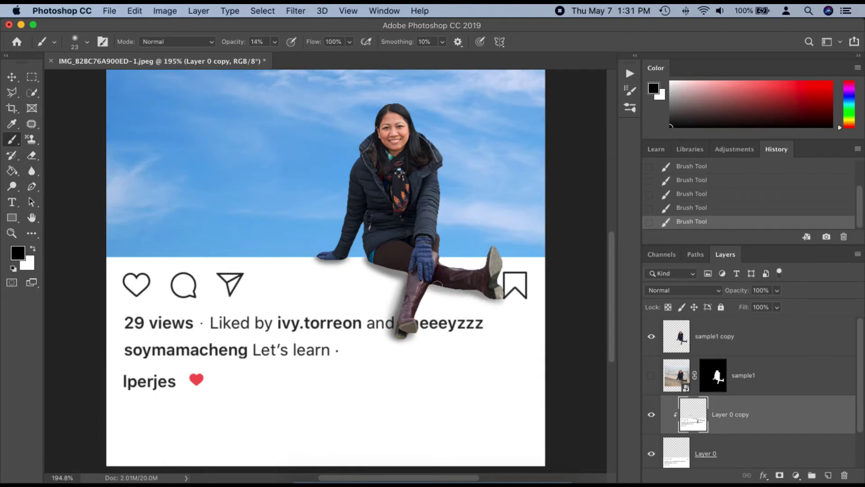
{"action": "left_click_drag", "start_coordinate": [437, 284], "coordinate": [496, 299]}
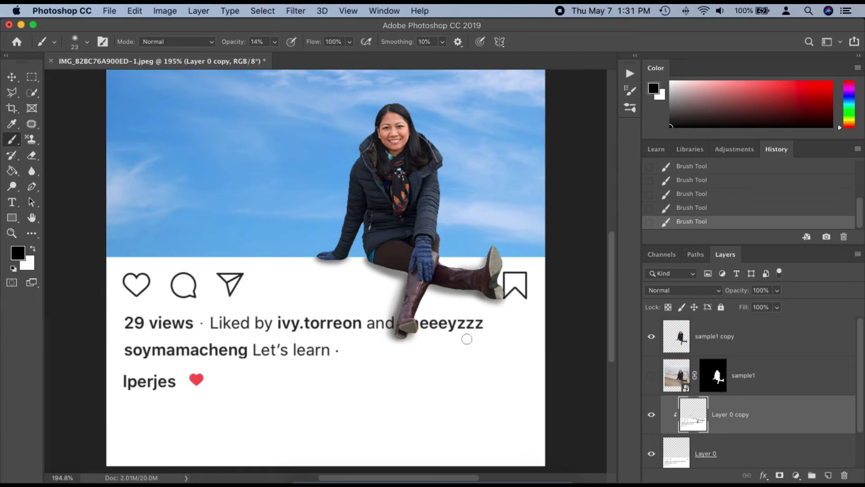
{"action": "key", "text": "super+z"}
{"action": "key", "text": "super+z"}
{"action": "key", "text": "shift+super+z"}
{"action": "key", "text": "shift+super+z"}
{"action": "scroll", "coordinate": [460, 289], "scroll_direction": "down", "scroll_amount": 5}
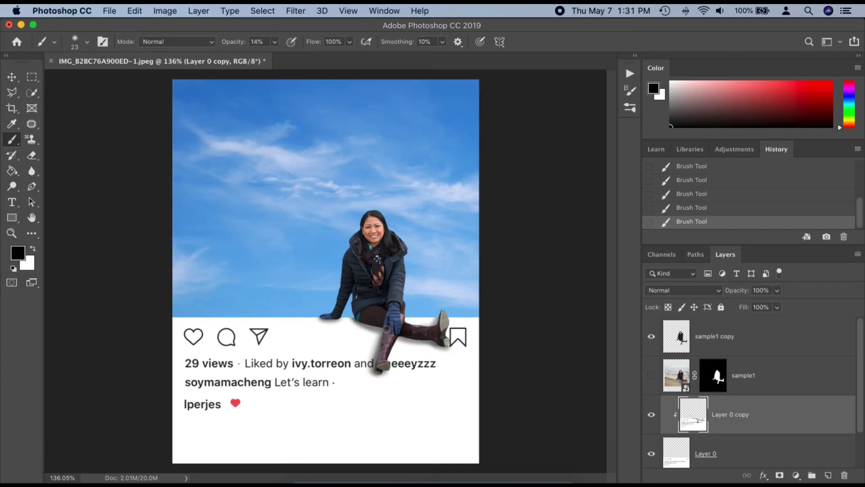
{"action": "scroll", "coordinate": [386, 329], "scroll_direction": "down", "scroll_amount": 2}
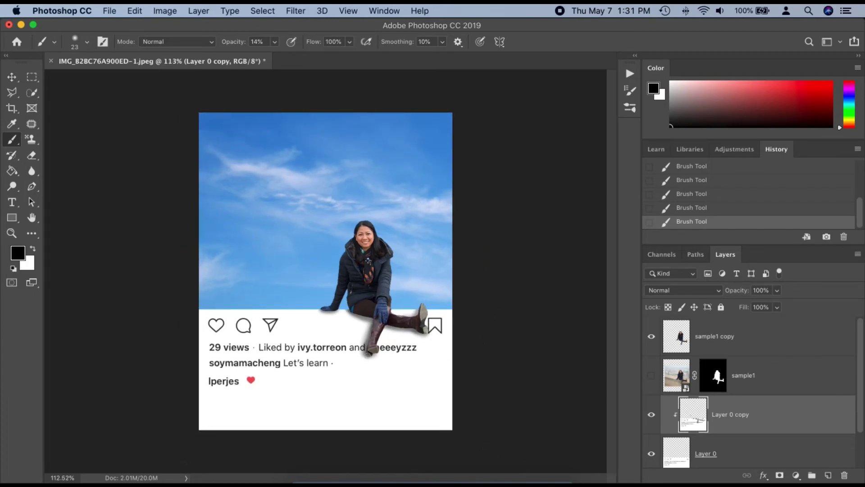
Add one light stroke beside the upright boot, toggling undo/redo to compare, and keep it
{"action": "left_click_drag", "start_coordinate": [365, 348], "coordinate": [372, 315]}
{"action": "key", "text": "super+z"}
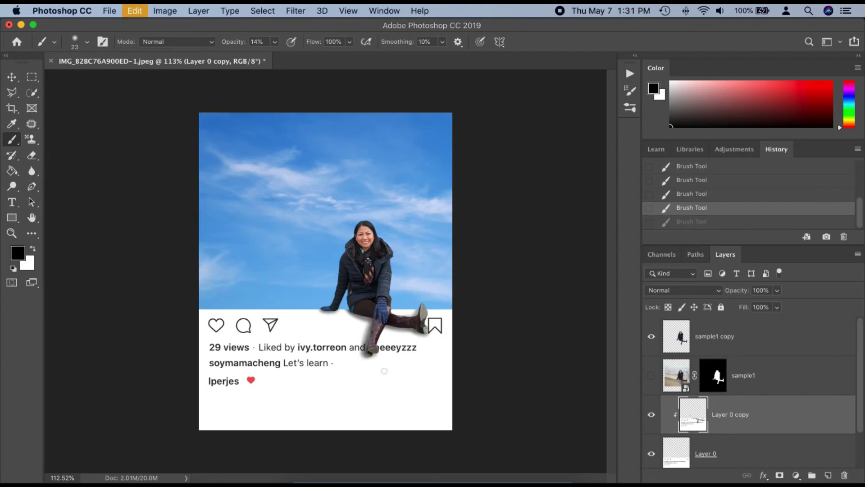
{"action": "key", "text": "shift+super+z"}
{"action": "key", "text": "super+z"}
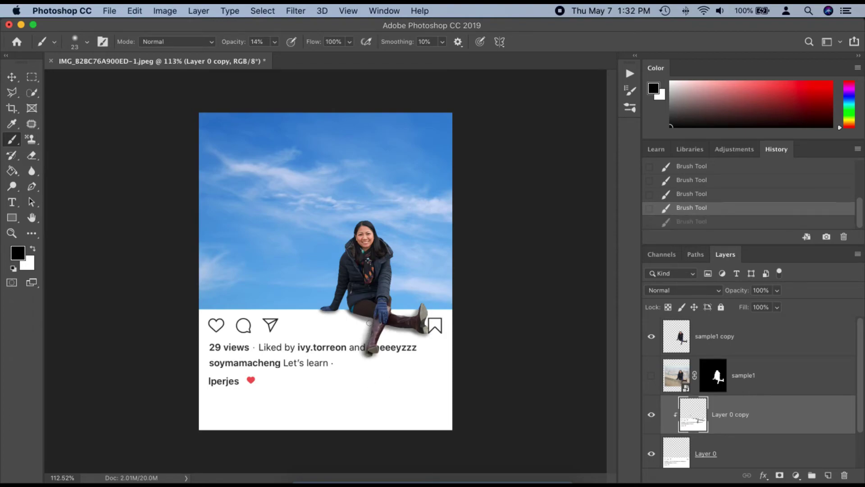
{"action": "key", "text": "shift+super+z"}
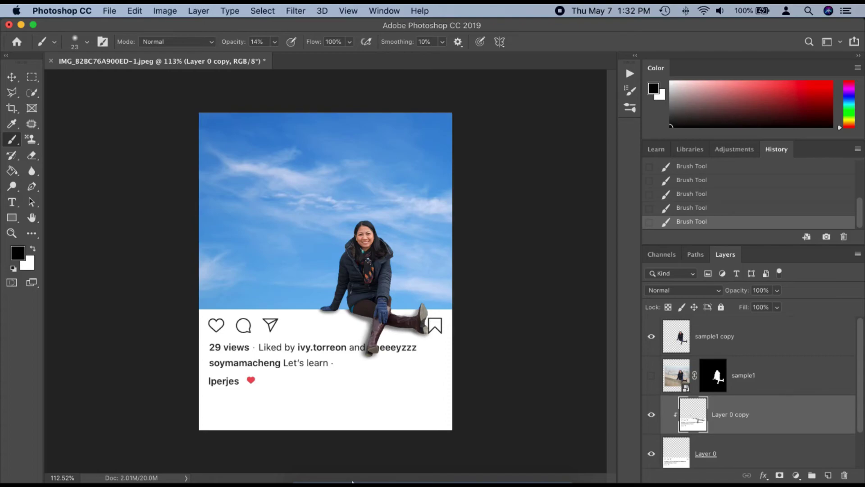
{"action": "scroll", "coordinate": [477, 315], "scroll_direction": "down", "scroll_amount": 4}
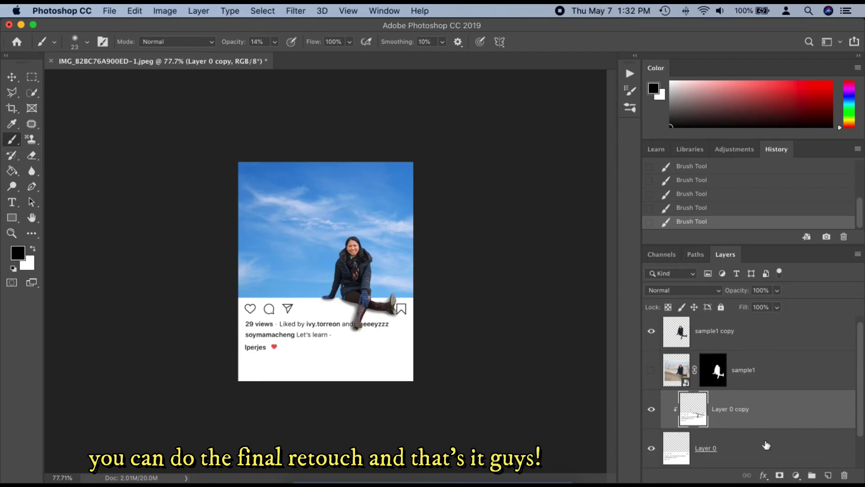
{"action": "scroll", "coordinate": [729, 431], "scroll_direction": "down", "scroll_amount": 1}
Free Transform the sky layer, dragging the top-right corner up and right, and commit the change
{"action": "left_click", "coordinate": [724, 448]}
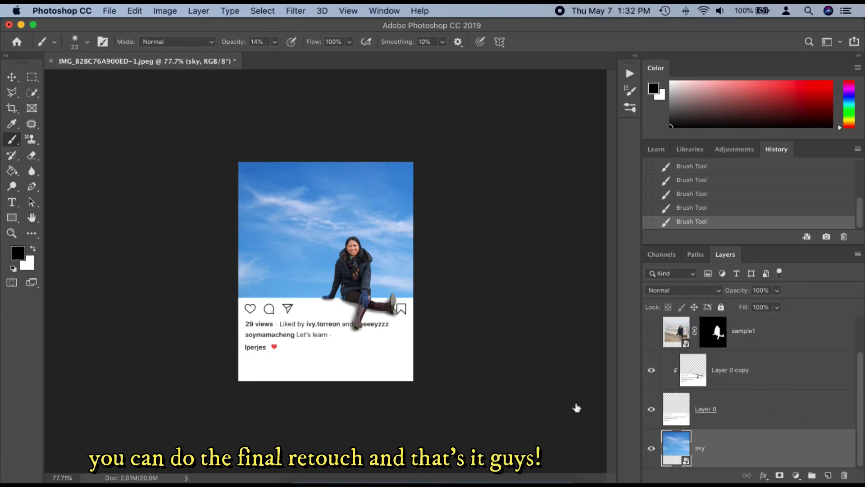
{"action": "key", "text": "super+t"}
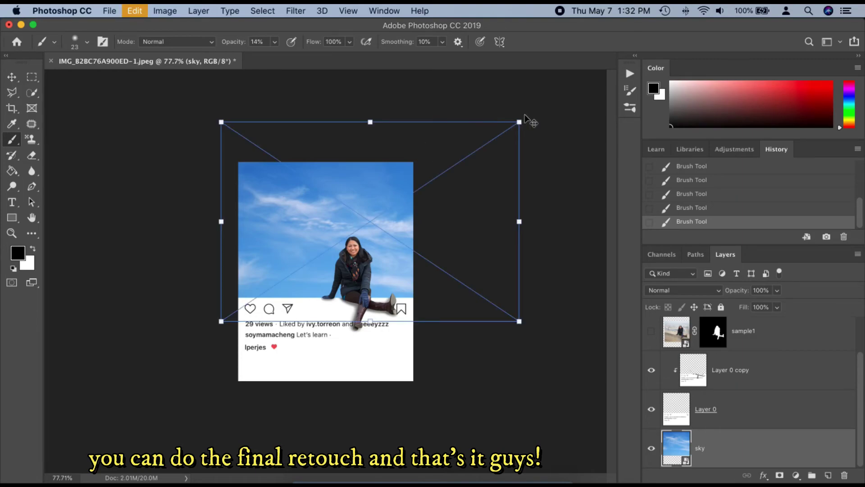
{"action": "left_click_drag", "start_coordinate": [519, 122], "coordinate": [522, 120]}
{"action": "left_click_drag", "start_coordinate": [563, 99], "coordinate": [564, 96]}
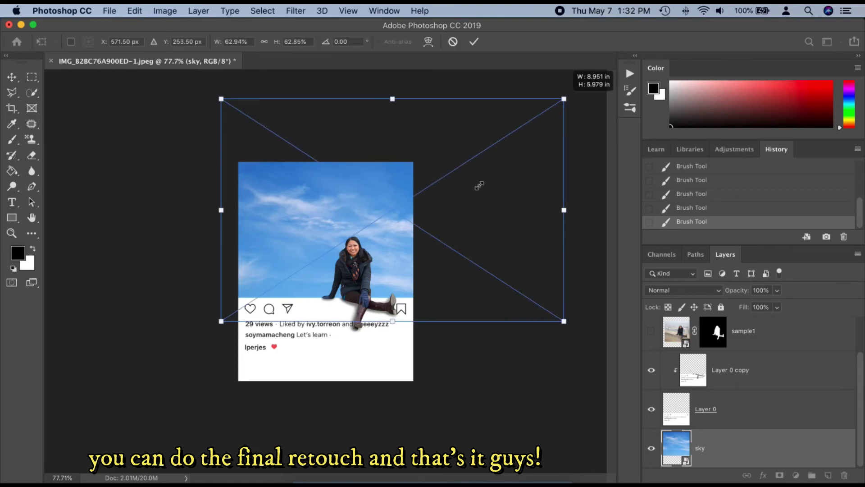
{"action": "key", "text": "super+z"}
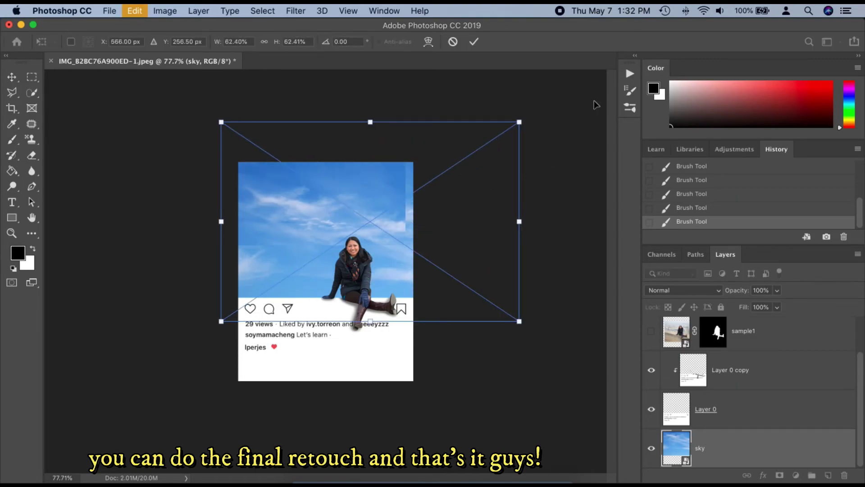
{"action": "left_click_drag", "start_coordinate": [521, 123], "coordinate": [614, 79]}
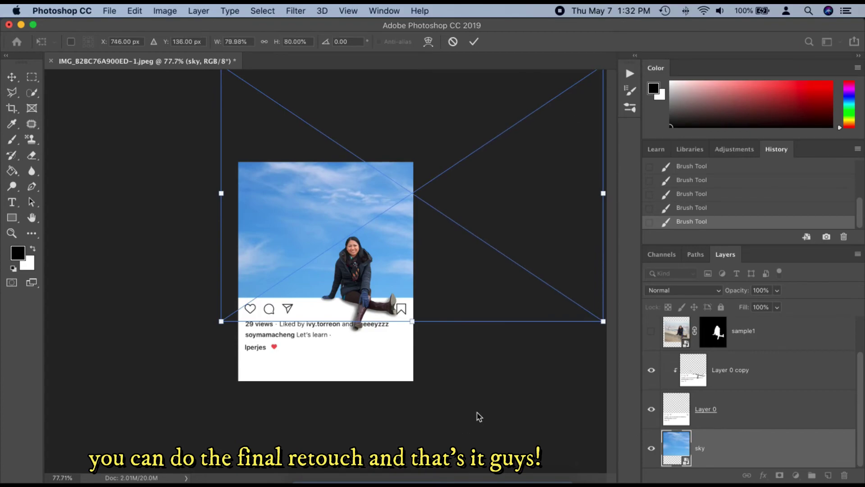
{"action": "key", "text": "b"}
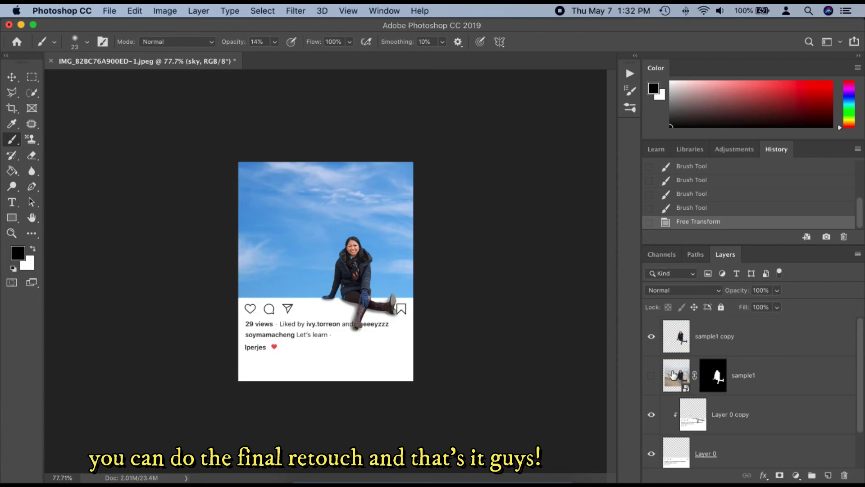
{"action": "left_click", "coordinate": [673, 376]}
{"action": "left_click", "coordinate": [677, 339]}
{"action": "key", "text": "super+t"}
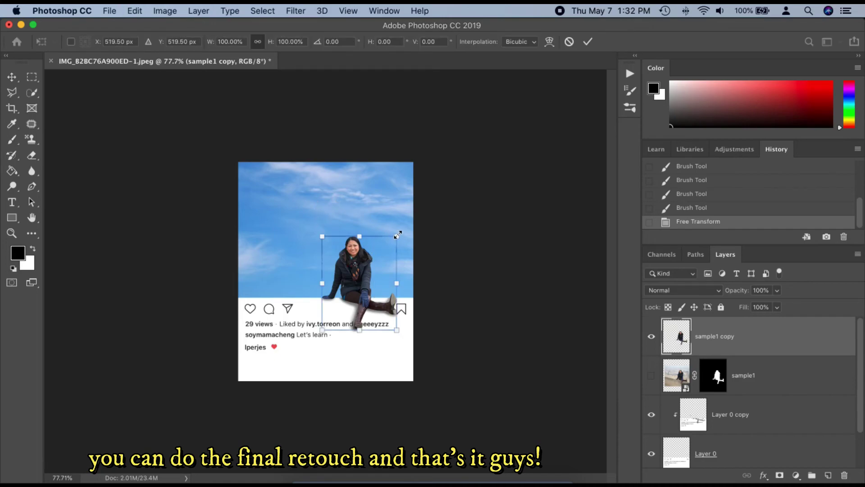
{"action": "left_click_drag", "start_coordinate": [398, 234], "coordinate": [414, 230]}
{"action": "key", "text": "super+z"}
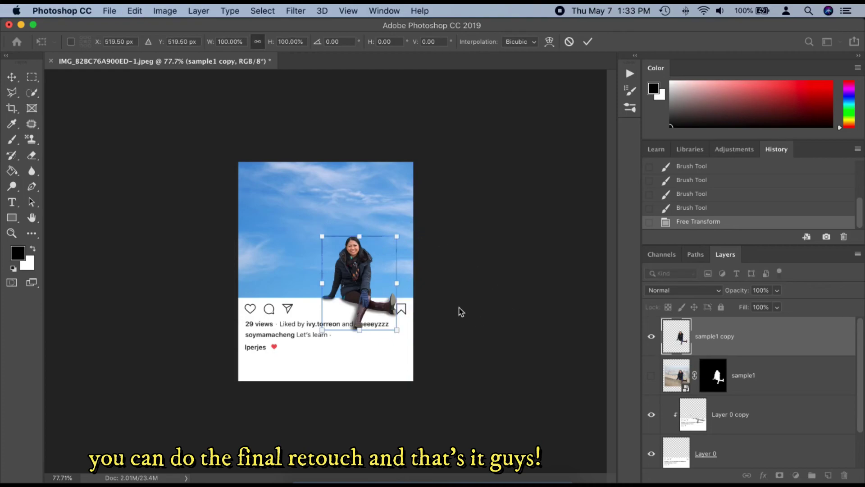
{"action": "key", "text": "Escape"}
{"action": "key", "text": "b"}
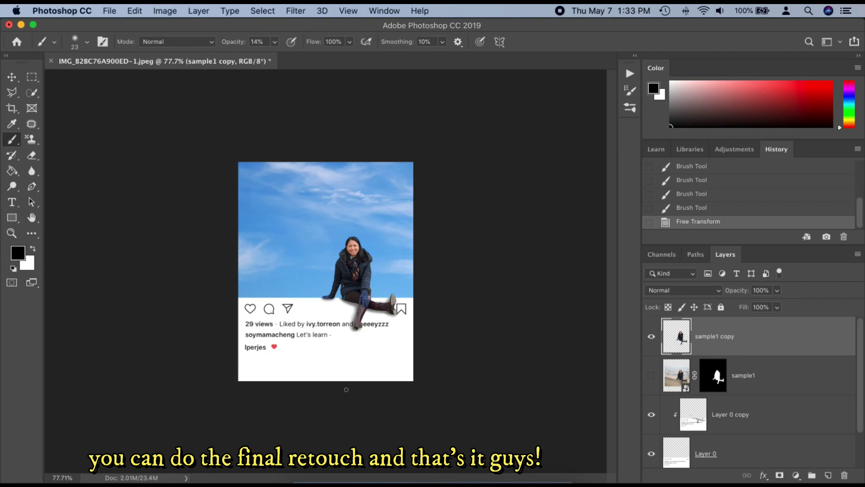
{"action": "scroll", "coordinate": [346, 389], "scroll_direction": "down", "scroll_amount": 3}
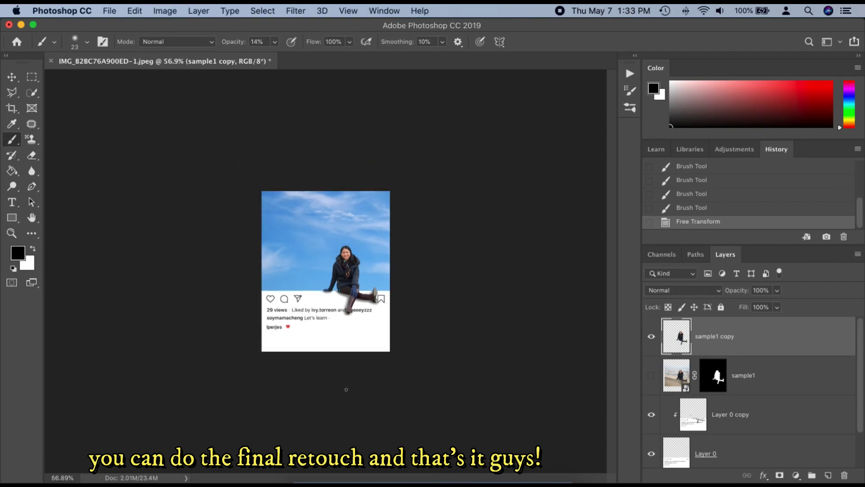